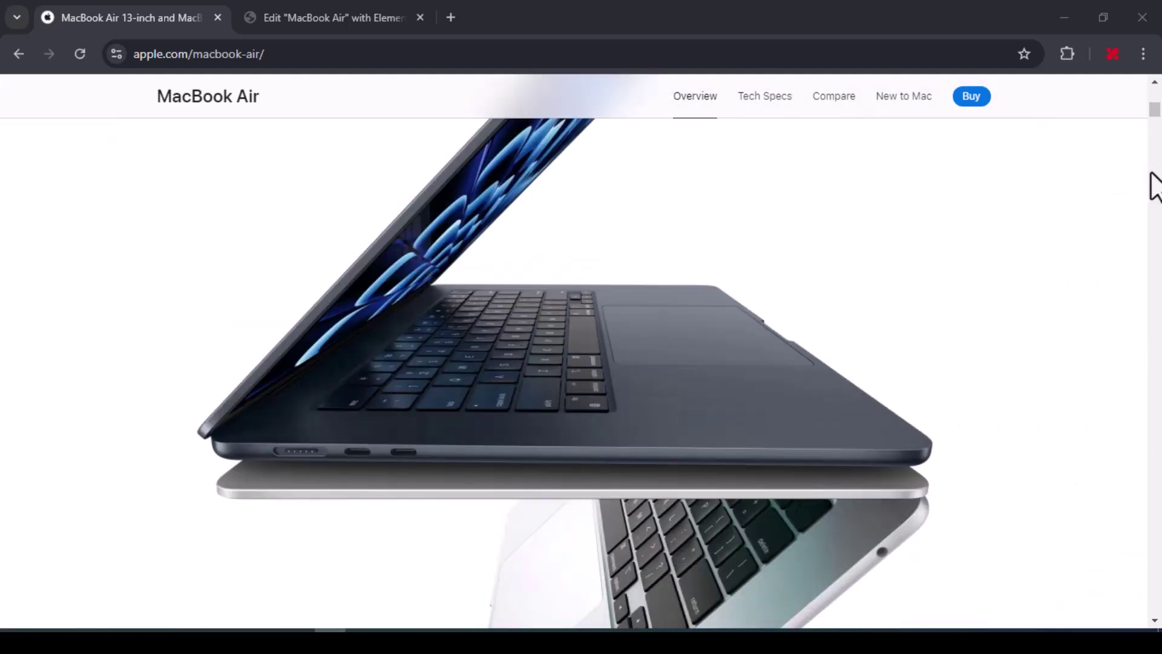
scroll(1155, 185, down, 3)
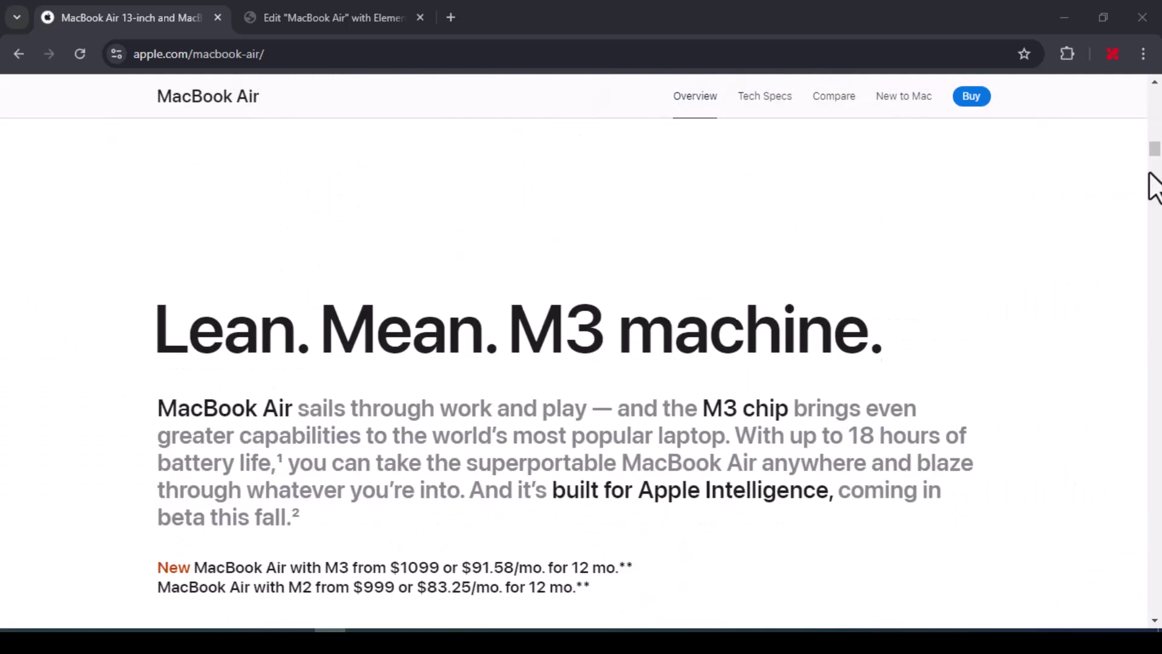
Step: Compare the Apple and recreated MacBook Air pages, then close the recreated one and return to its Elementor editor
scroll(1155, 185, up, 2)
scroll(1154, 185, up, 3)
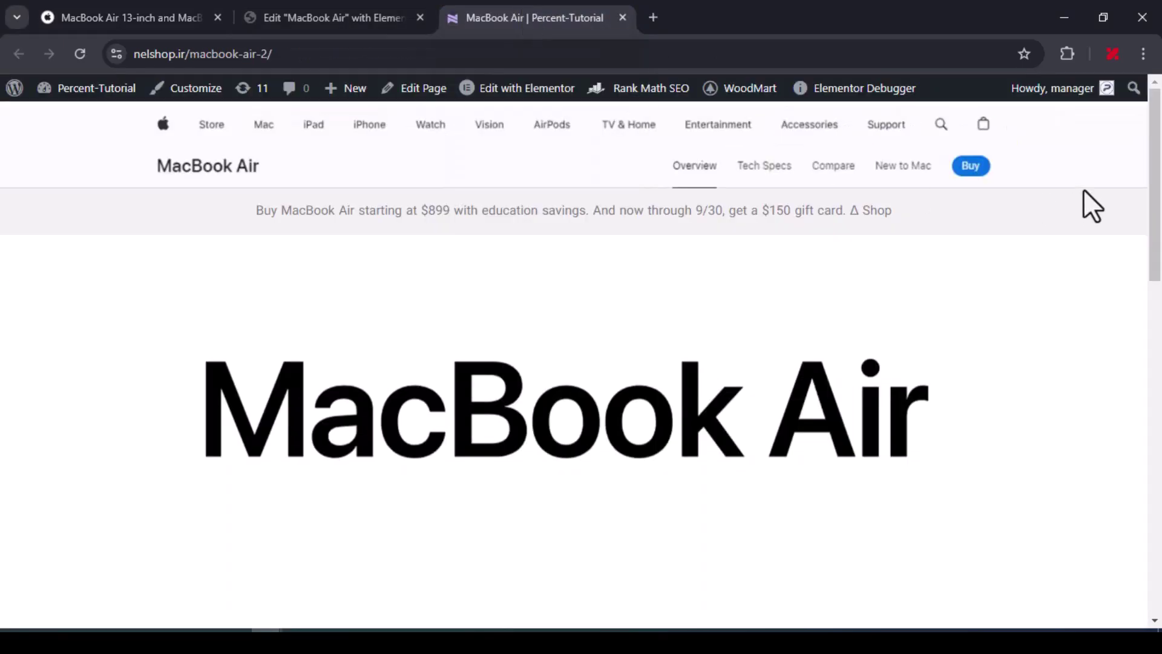
scroll(1138, 230, down, 5)
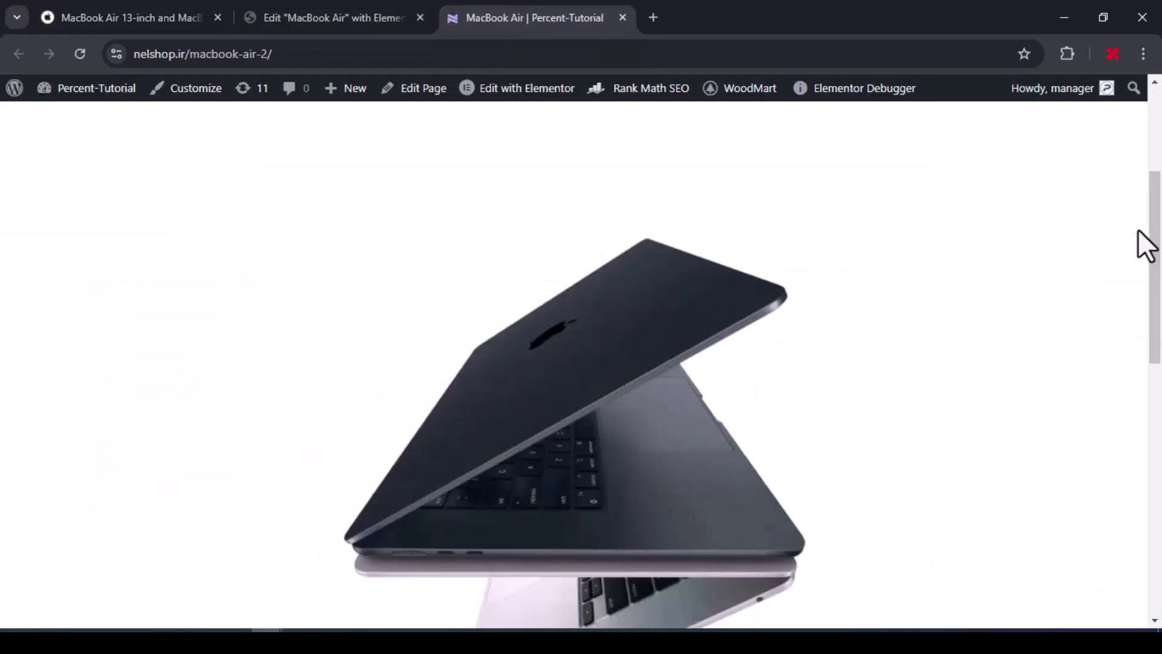
scroll(1138, 230, down, 6)
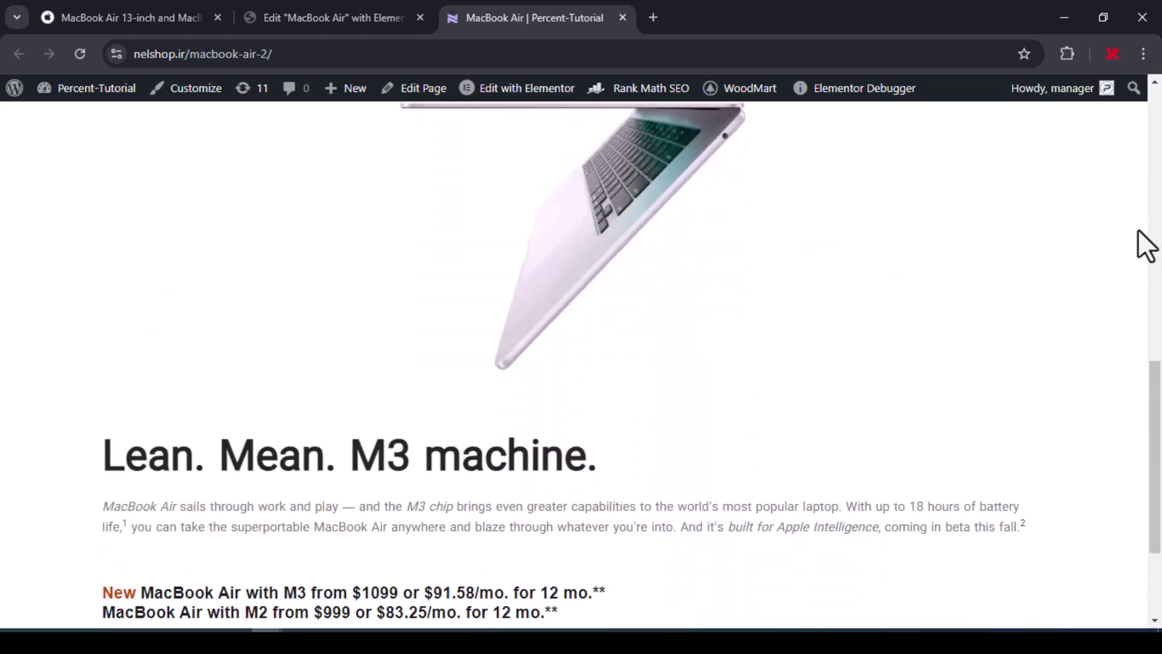
scroll(1138, 230, up, 6)
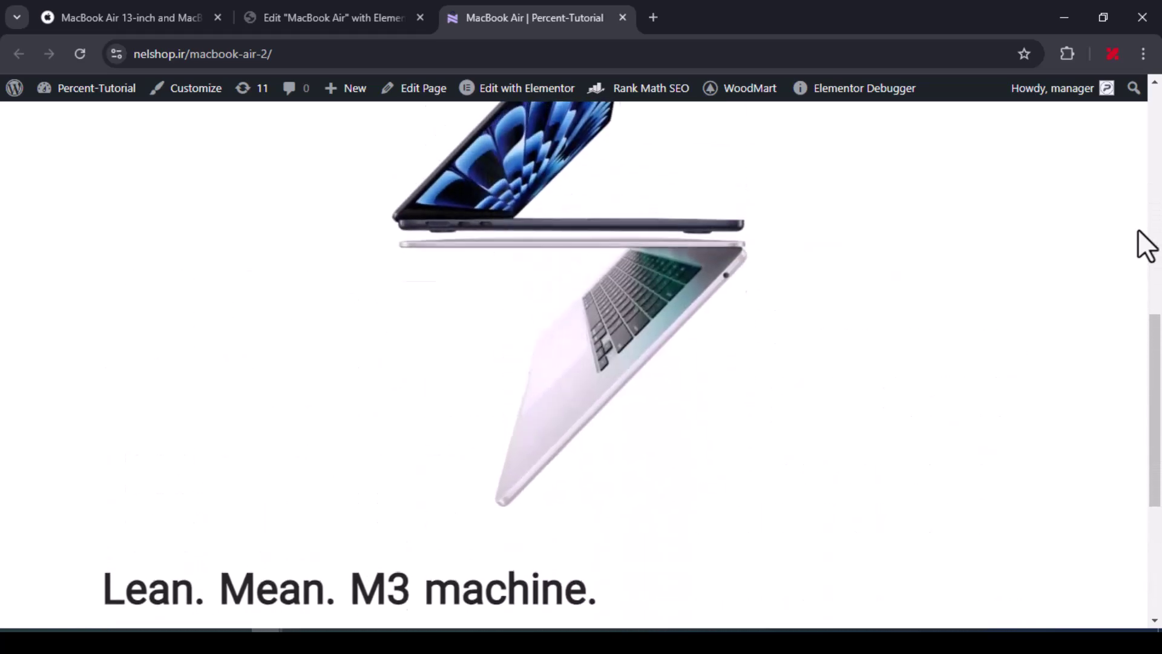
scroll(1137, 230, up, 8)
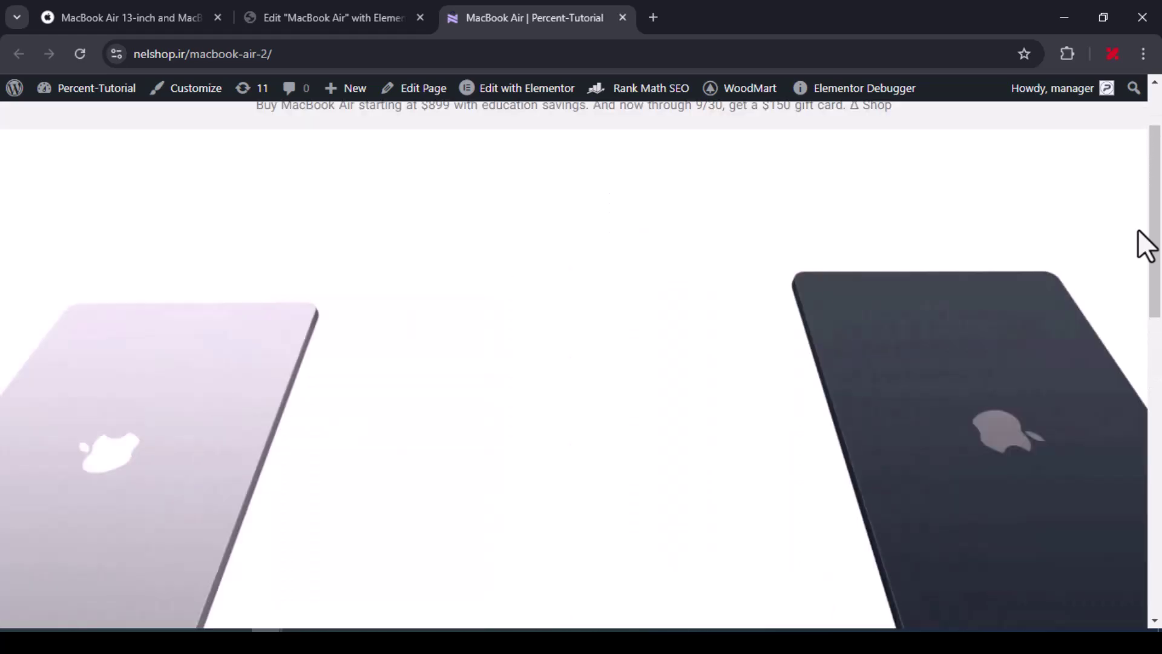
key(ctrl+w)
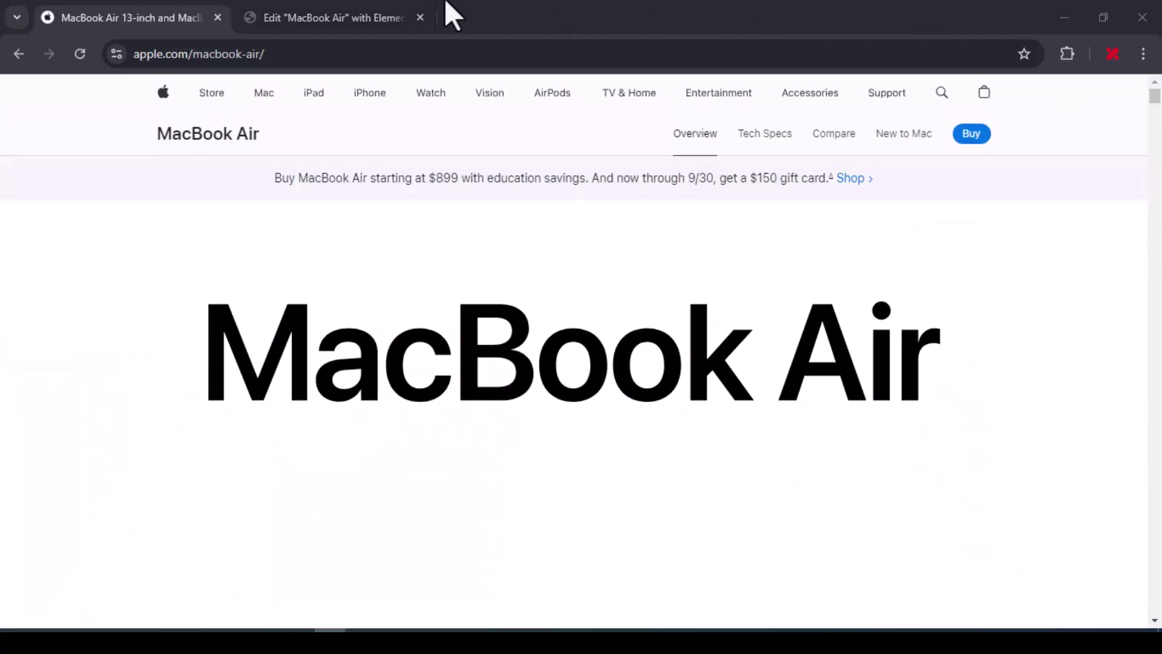
click(372, 18)
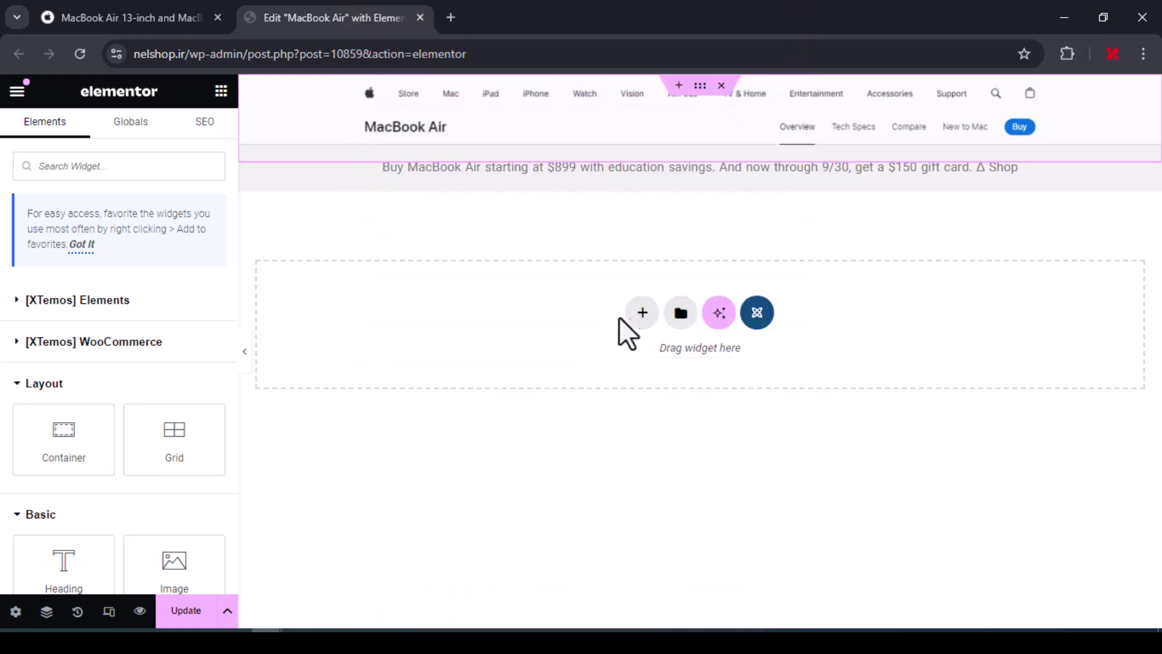
Step: Insert a single-column Flexbox container below the promo banner
click(642, 314)
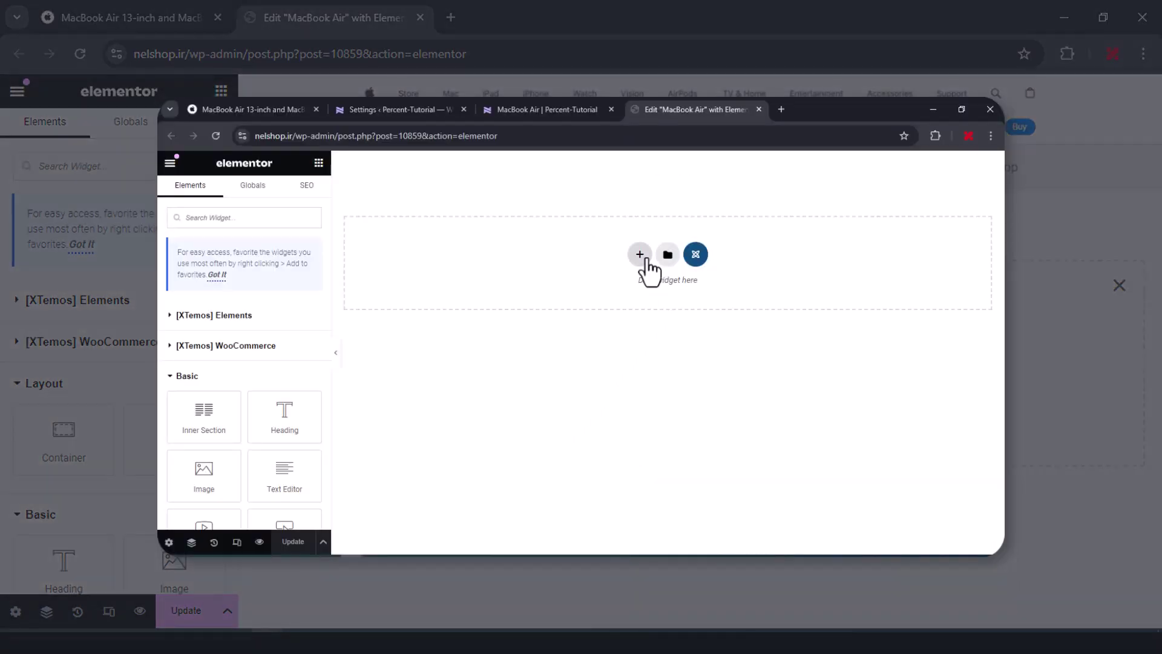
click(645, 259)
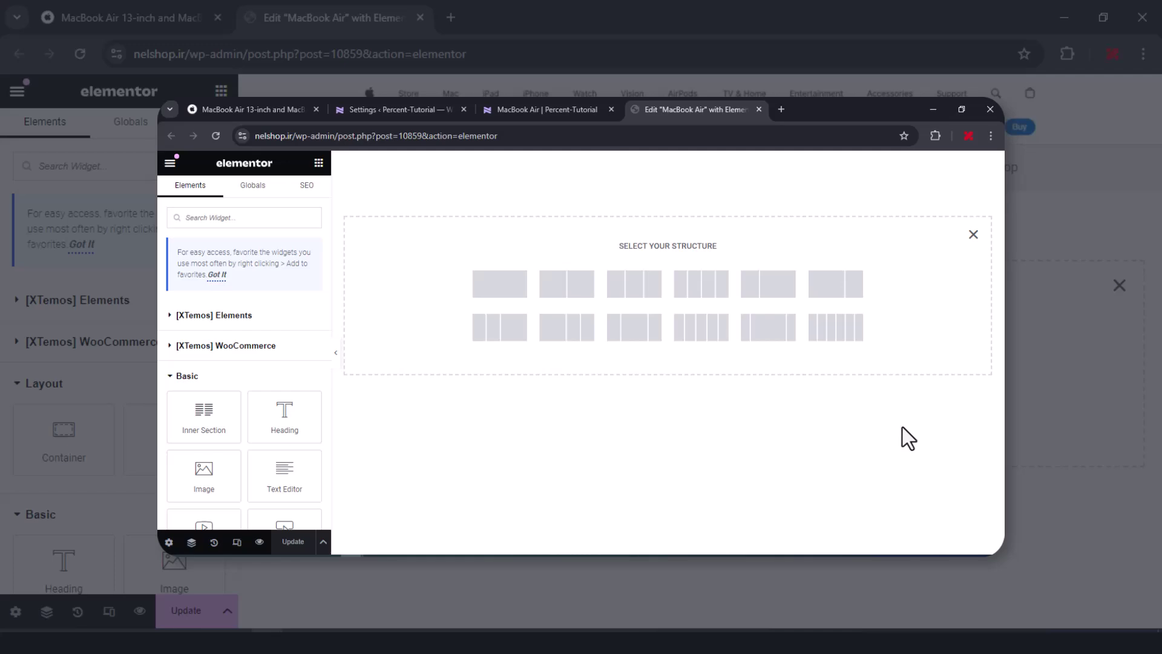
click(564, 351)
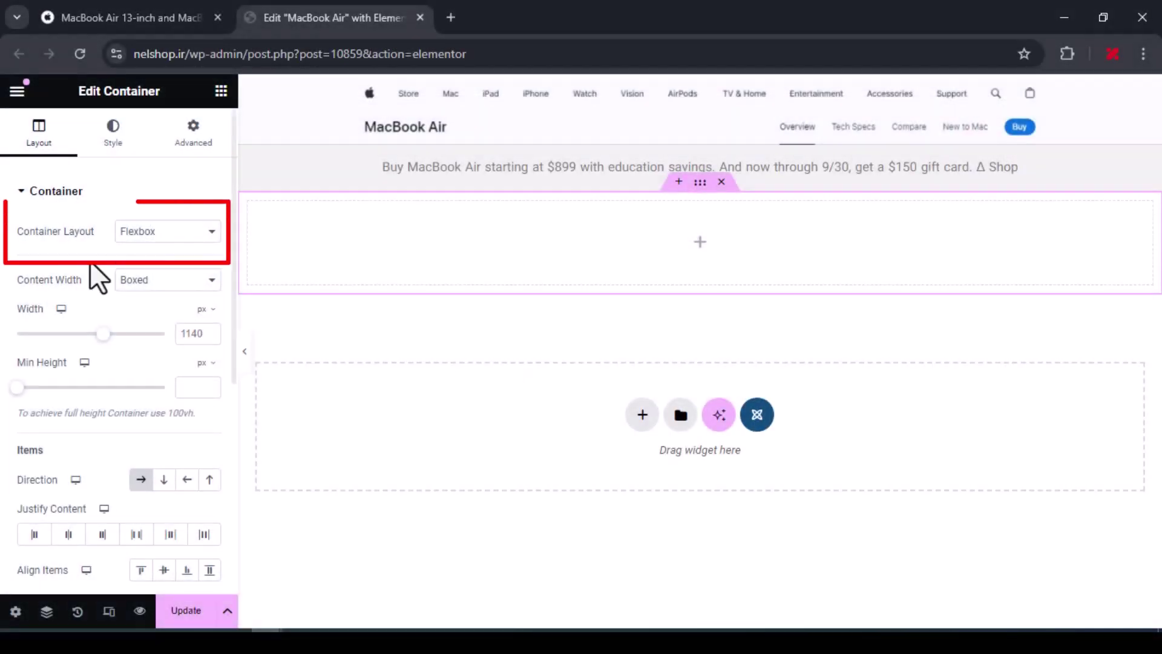
Step: Set the container to Flexbox with Full Width content and a 175vh minimum height
click(187, 236)
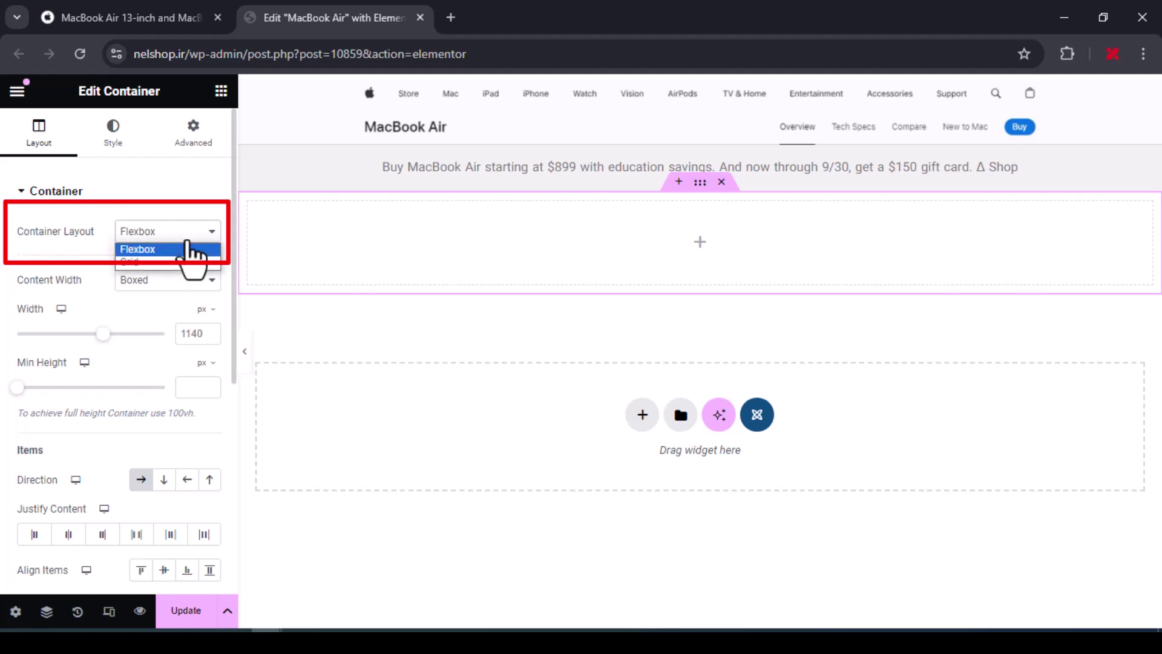
click(134, 248)
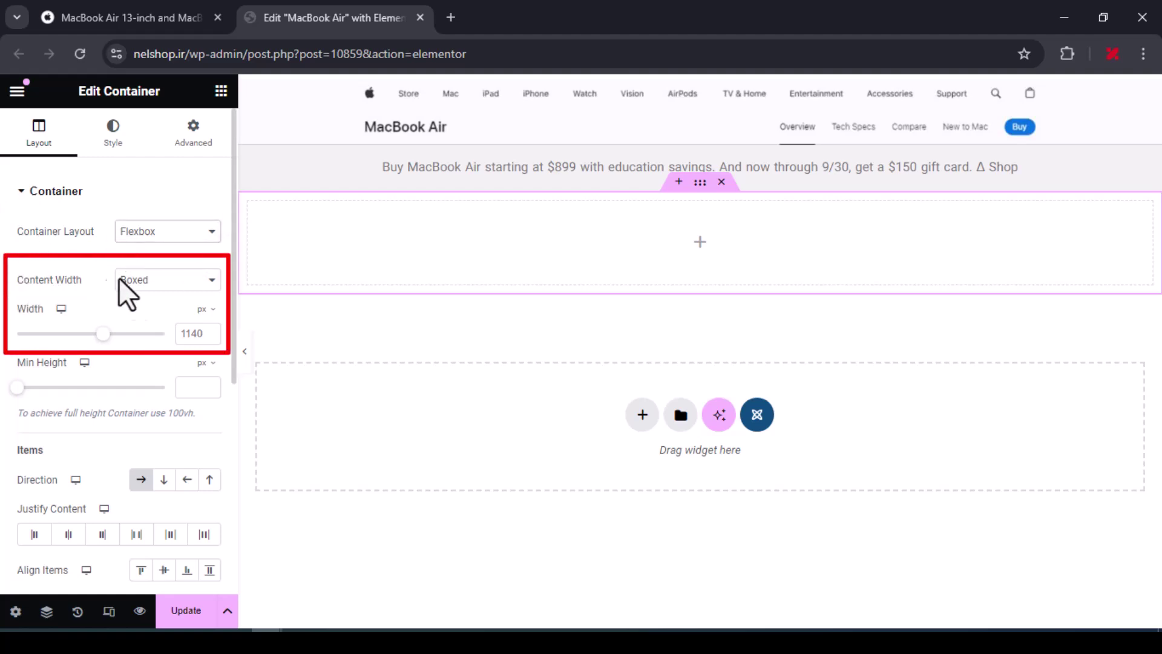
click(209, 284)
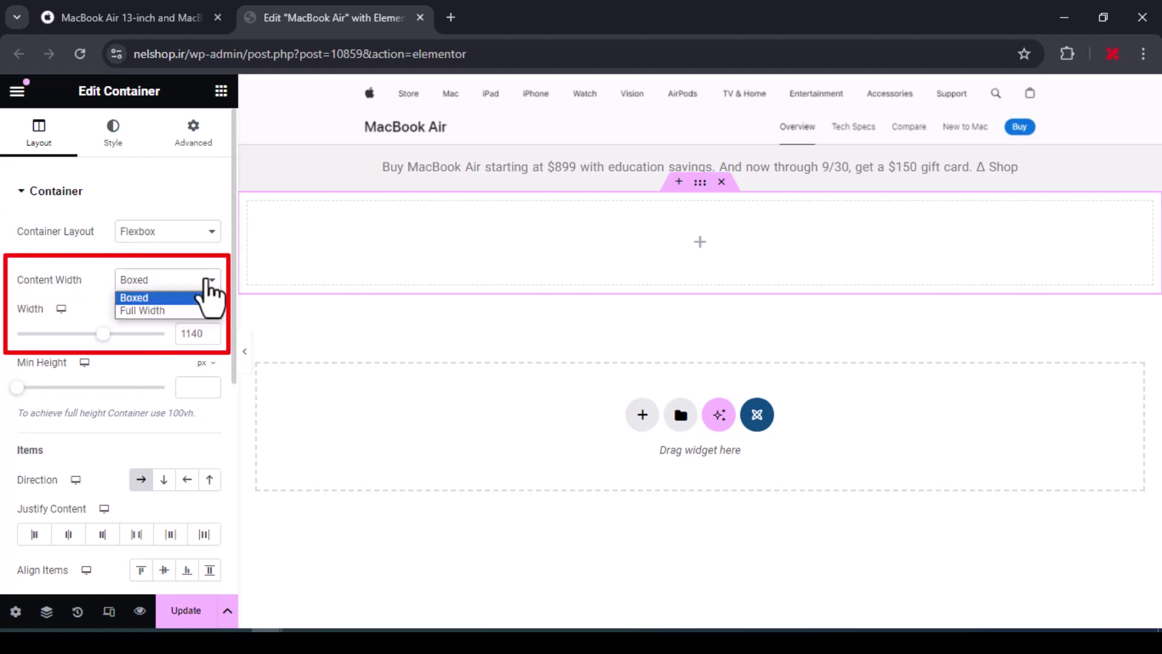
click(192, 311)
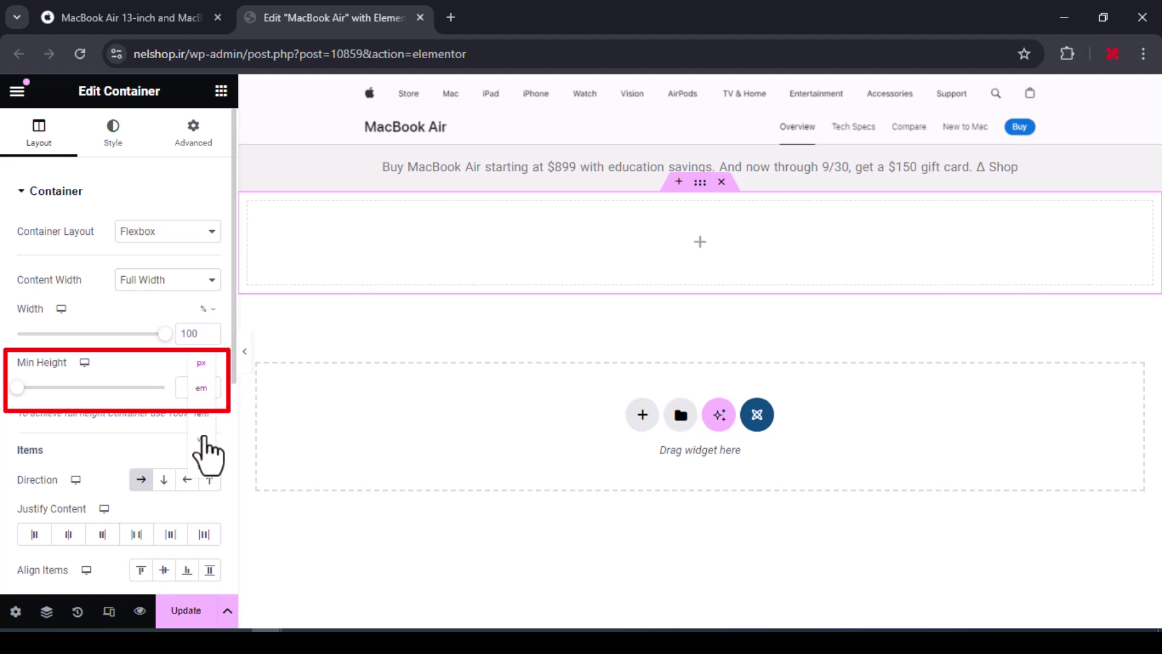
click(202, 438)
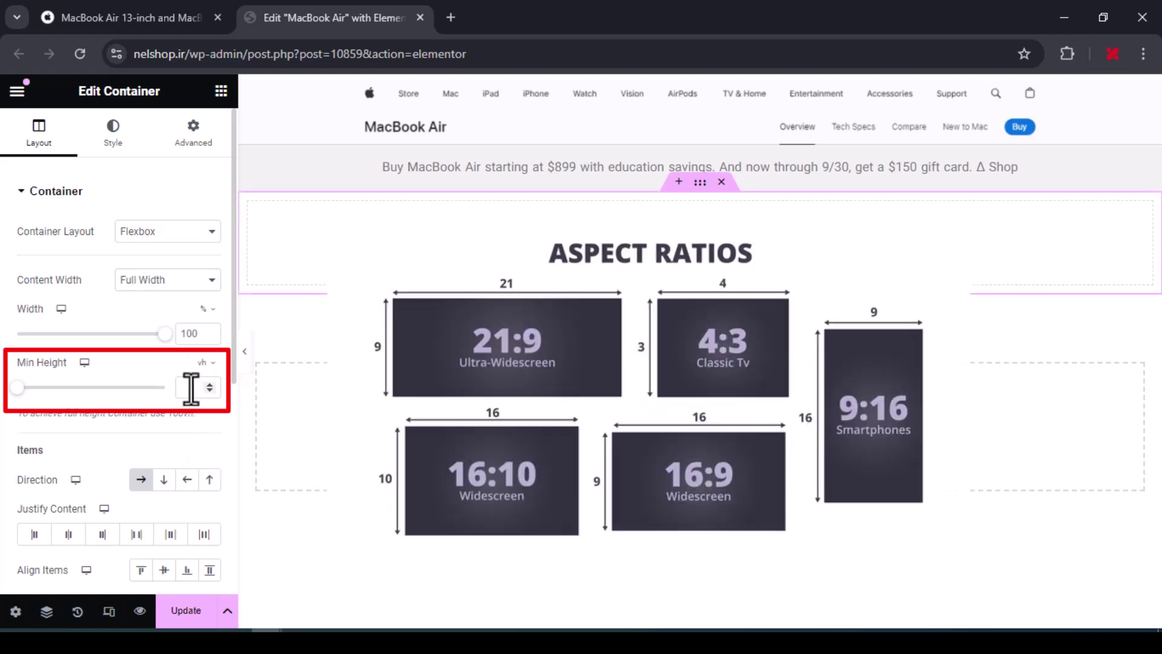
text(175)
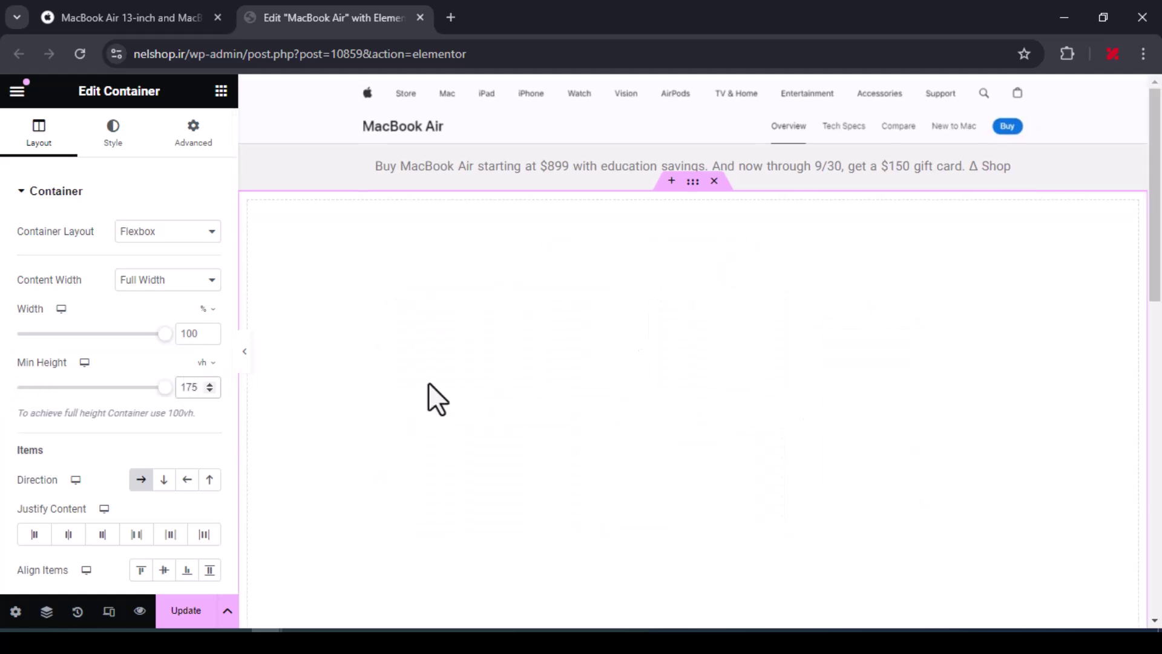
click(207, 142)
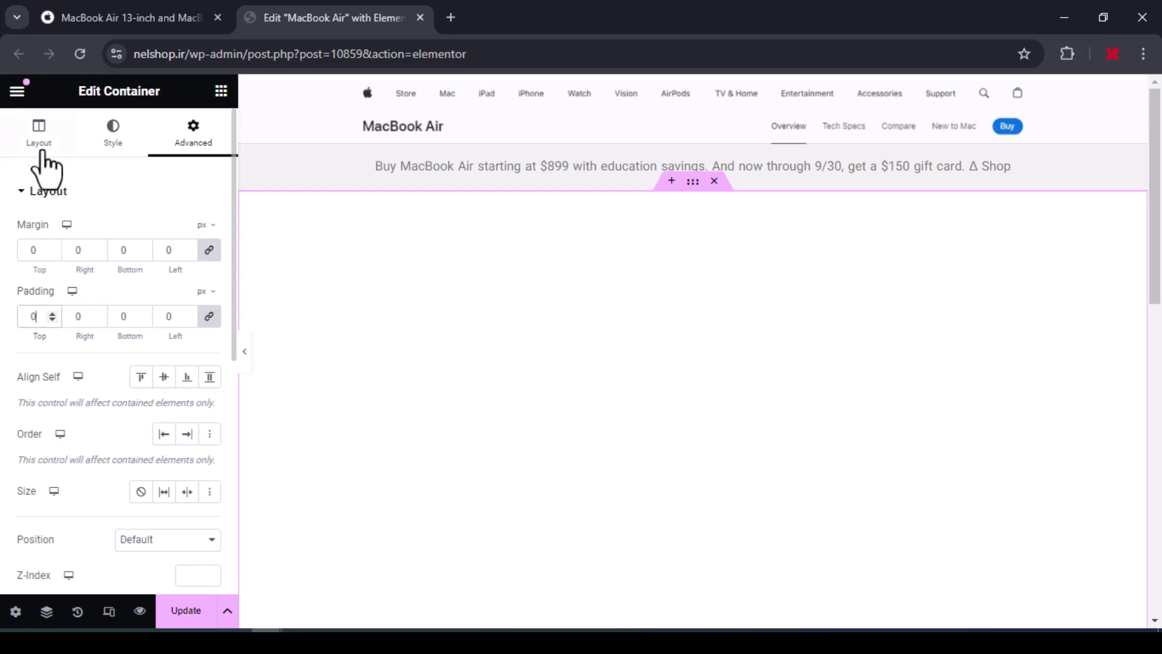
click(220, 90)
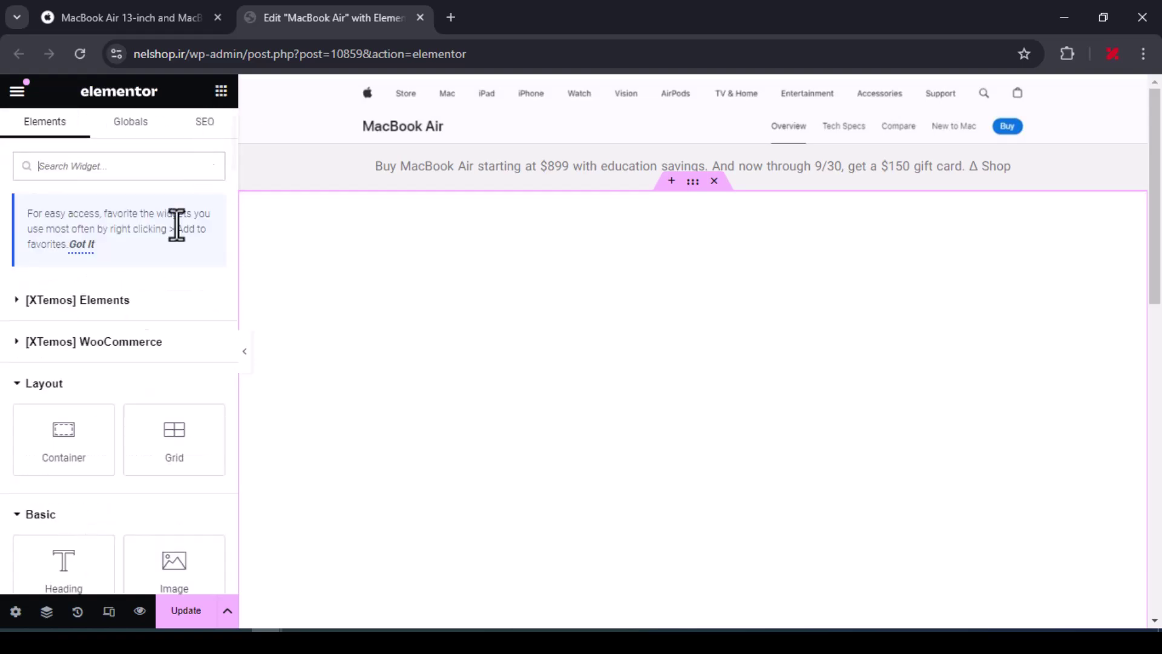
Step: Drop a Video widget into the container and set its Self Hosted source to macbook-air.mp4
scroll(143, 454, down, 3)
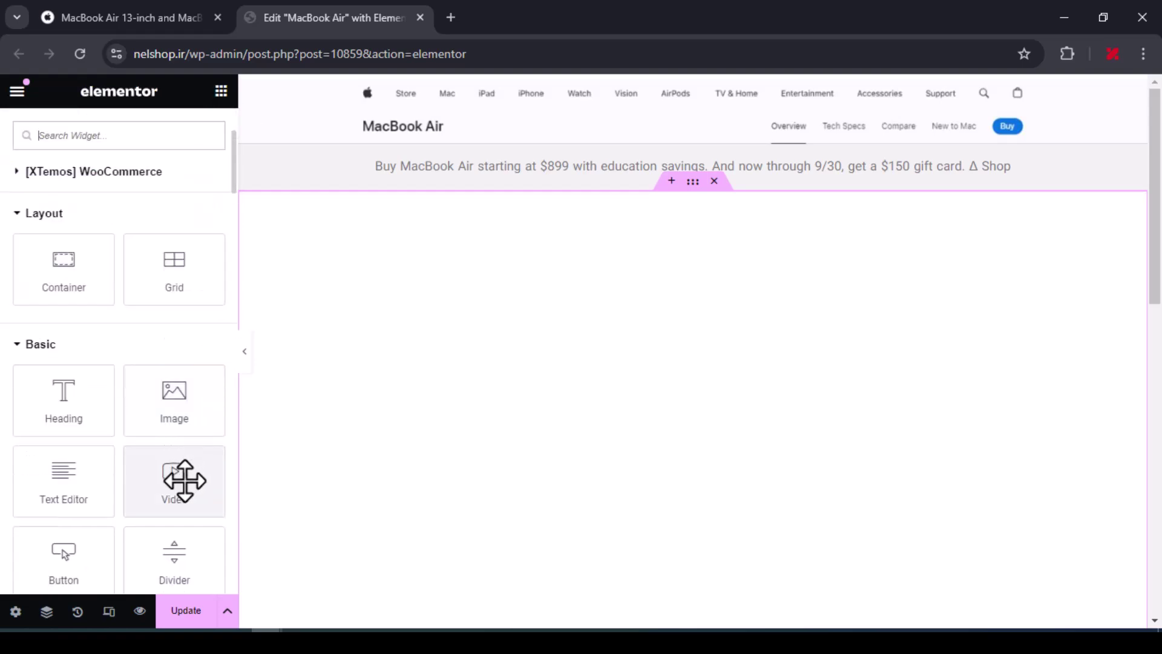
drag(185, 480, 677, 248)
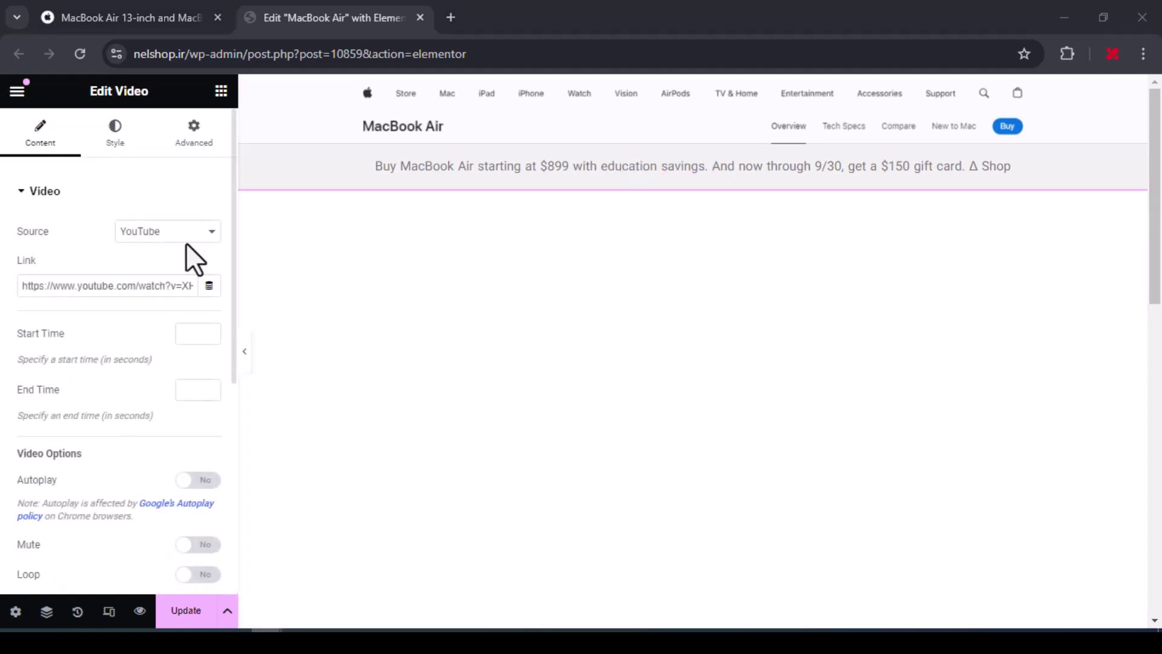
click(188, 236)
click(155, 302)
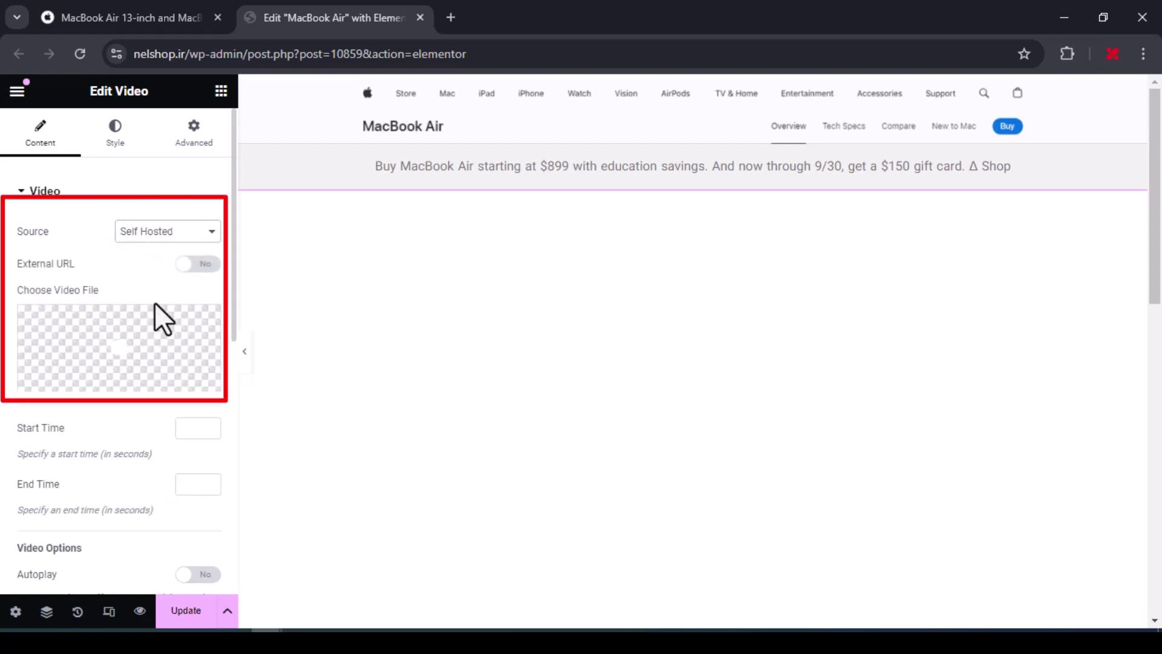
click(145, 339)
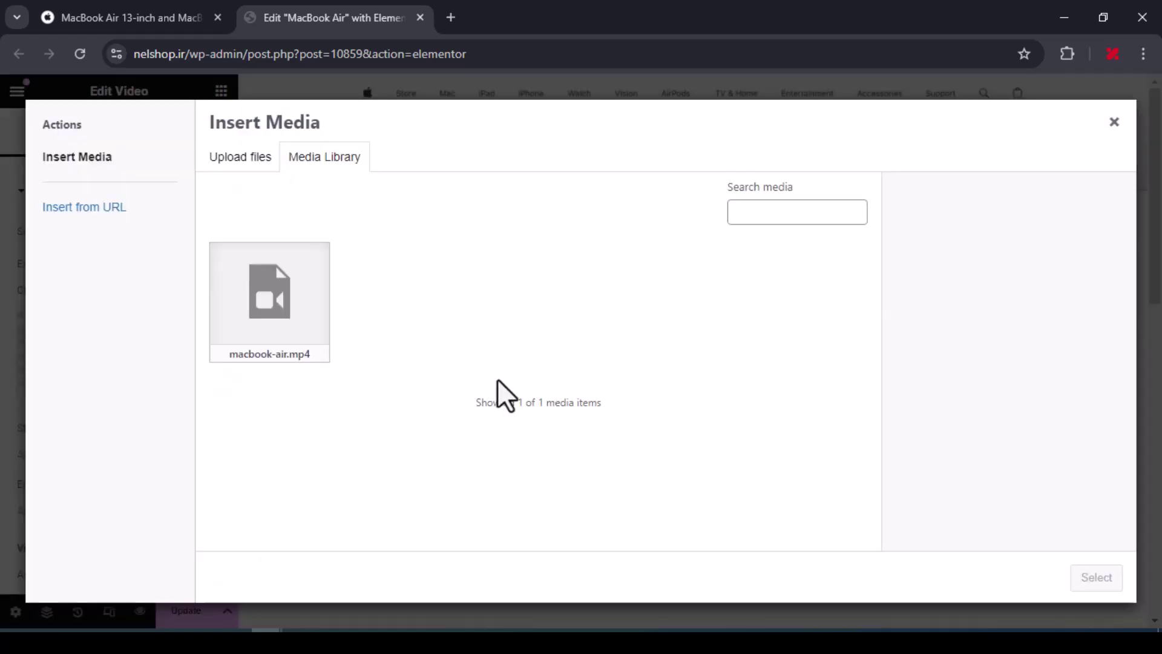
click(297, 289)
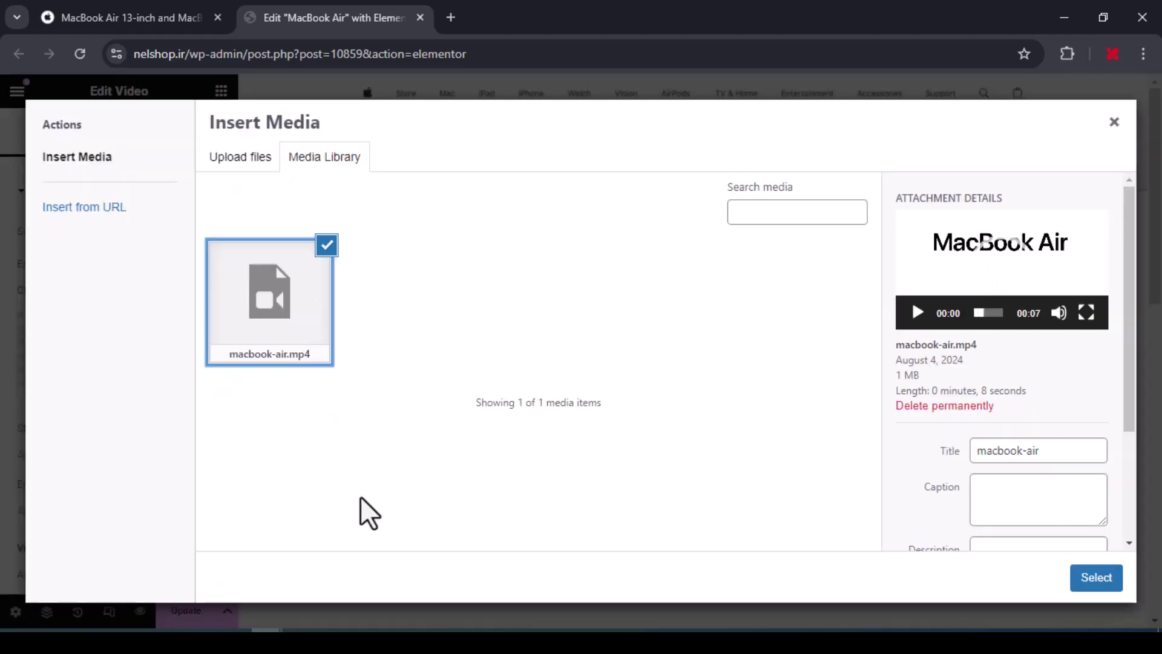
click(1096, 579)
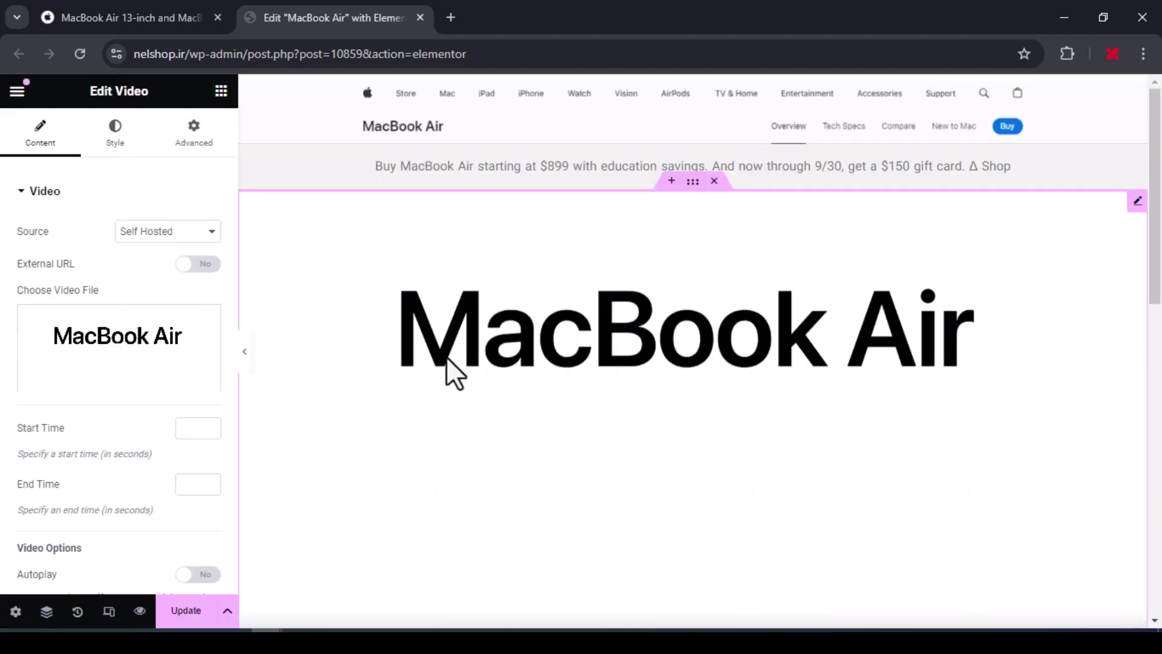
Step: Set the video's Mute to Yes and Player Controls to Hide
scroll(194, 369, down, 3)
scroll(192, 384, down, 2)
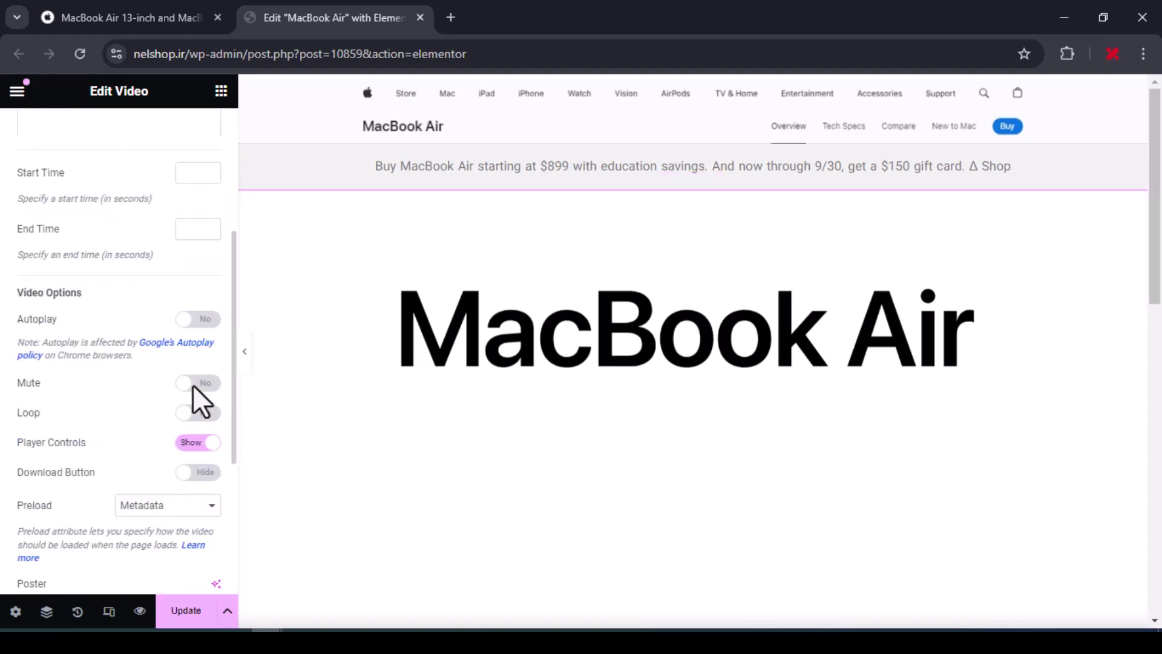
click(193, 384)
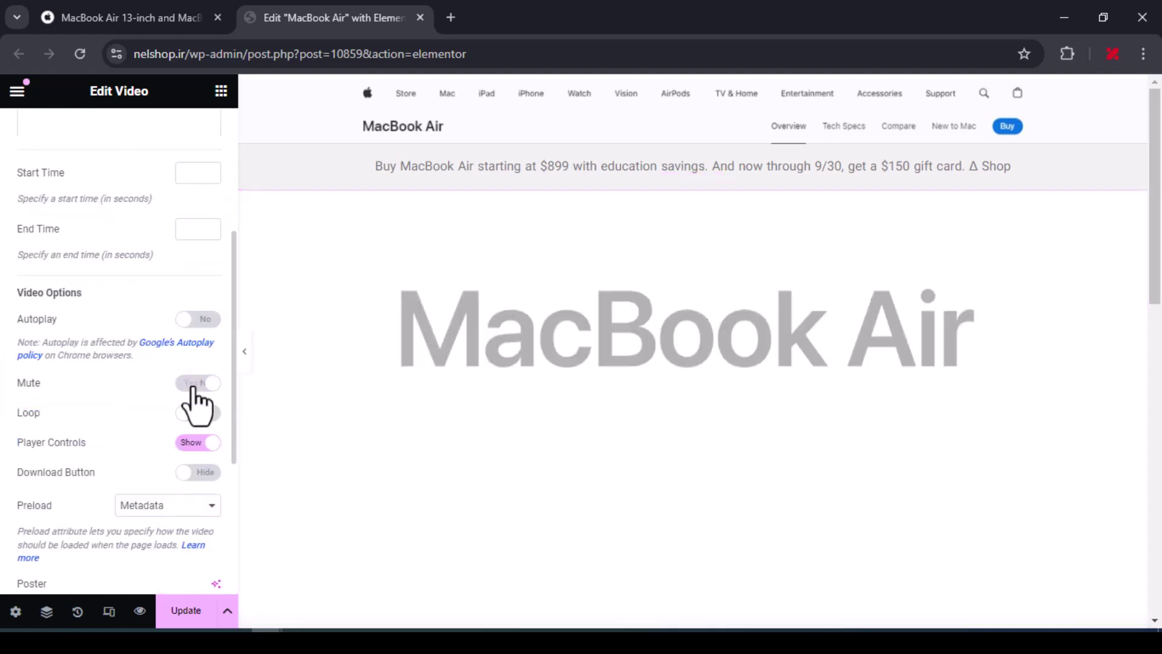
scroll(481, 434, down, 4)
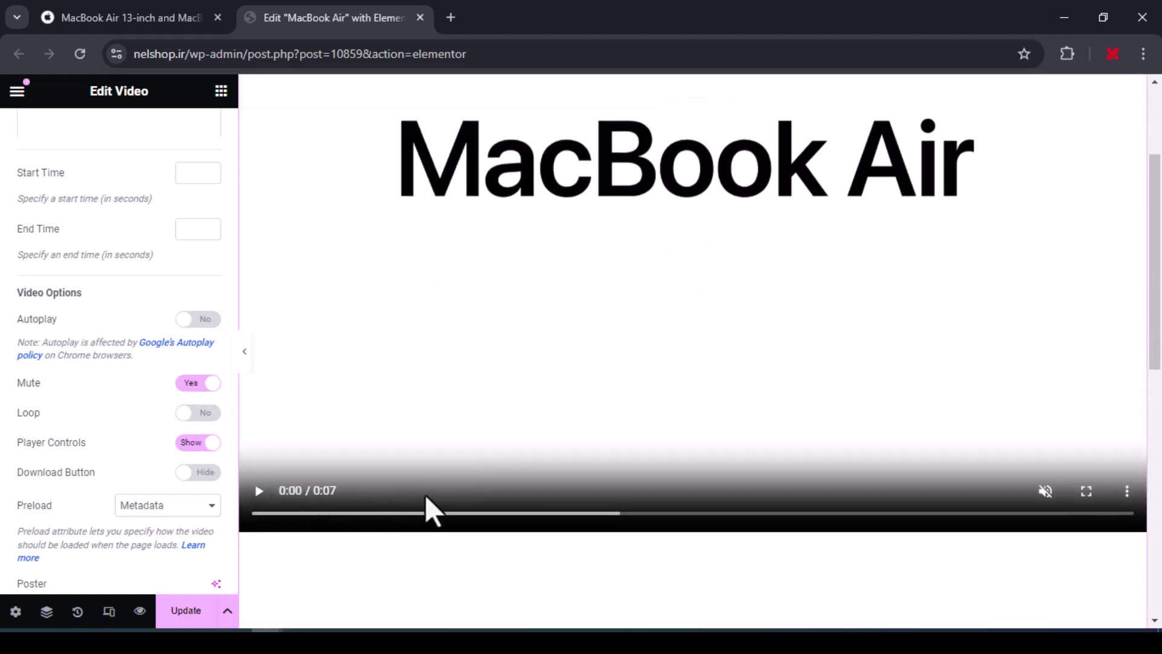
click(208, 445)
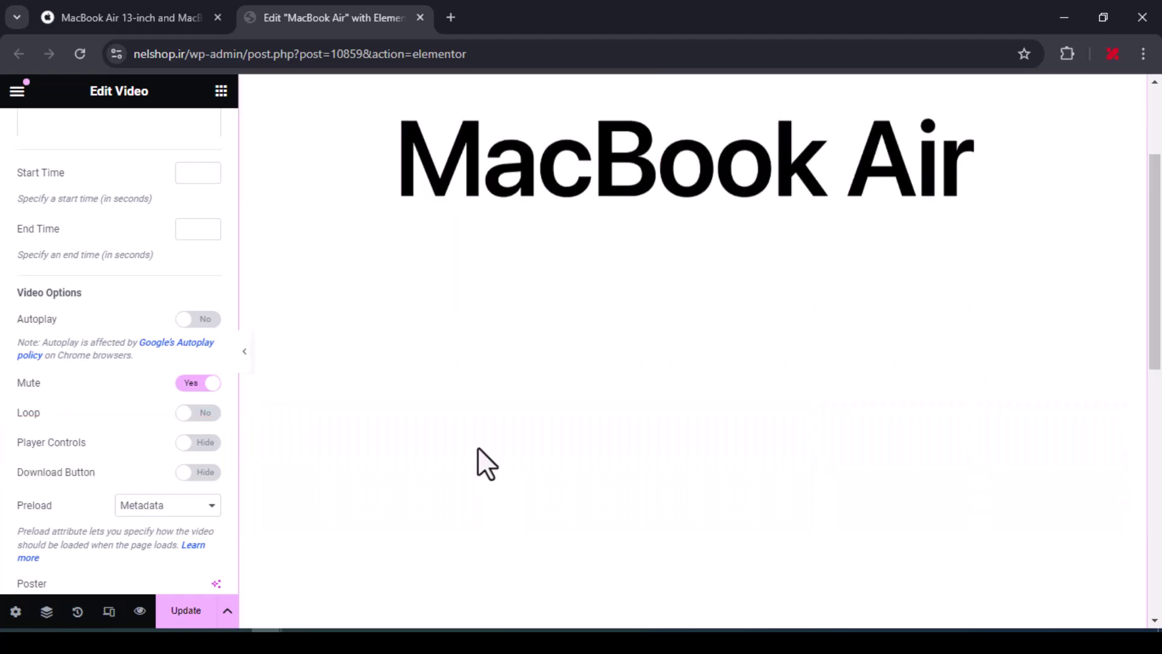
Step: Set the video's Motion Effects Sticky to Top and turn Stay In Column on
scroll(176, 405, up, 5)
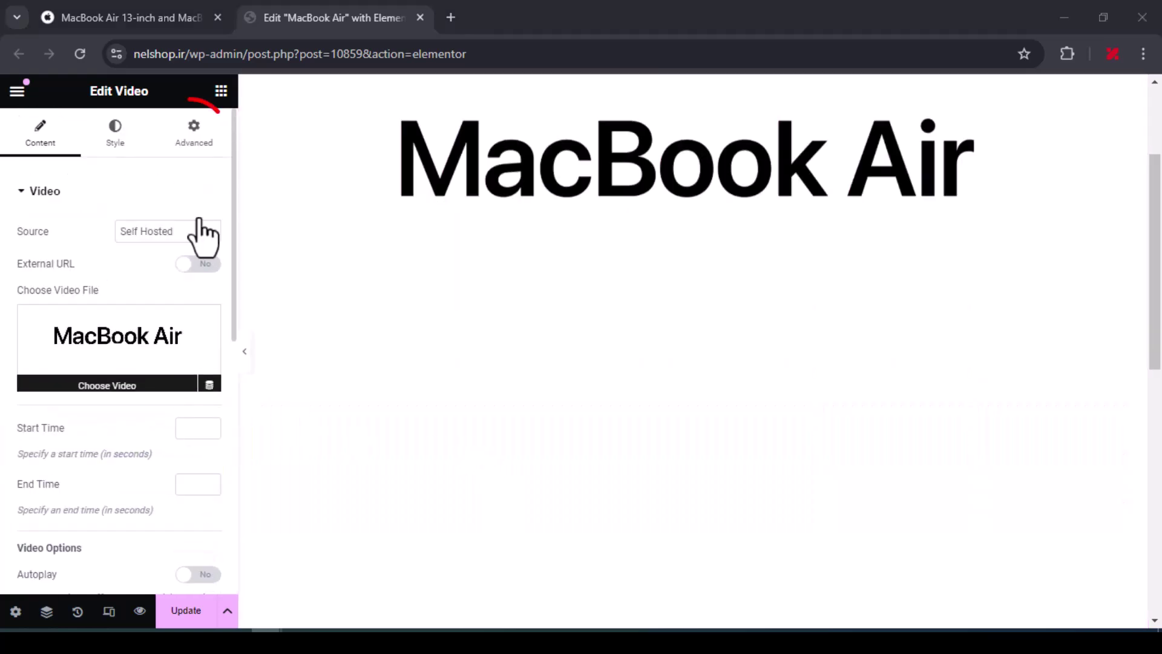
click(193, 136)
scroll(194, 212, down, 8)
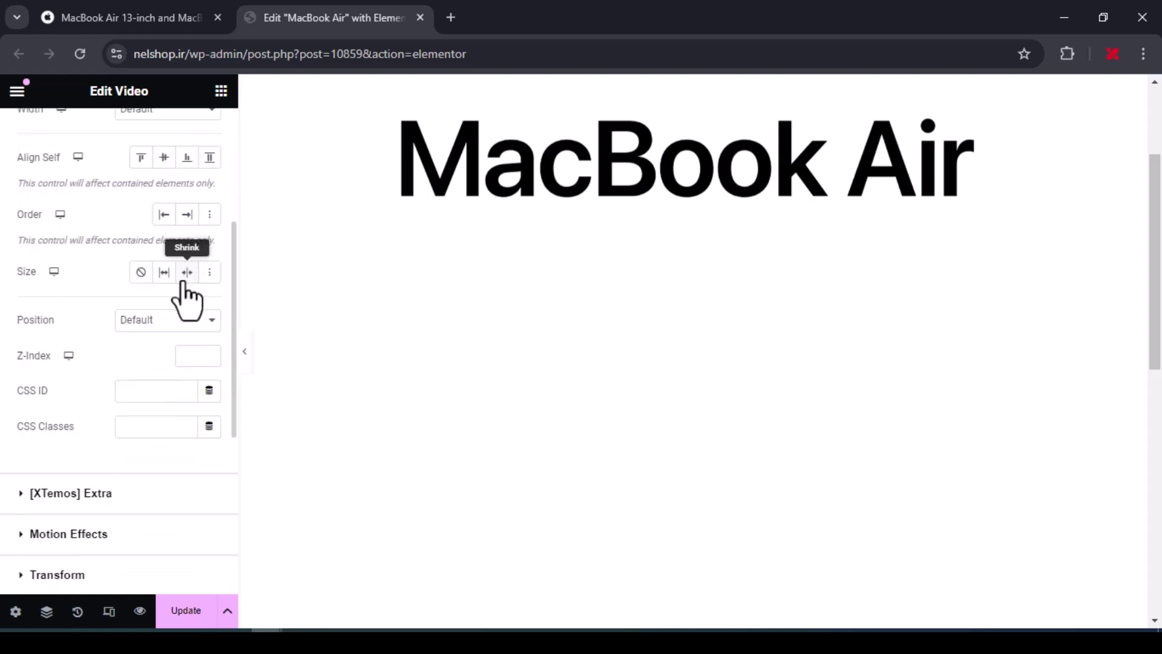
click(50, 282)
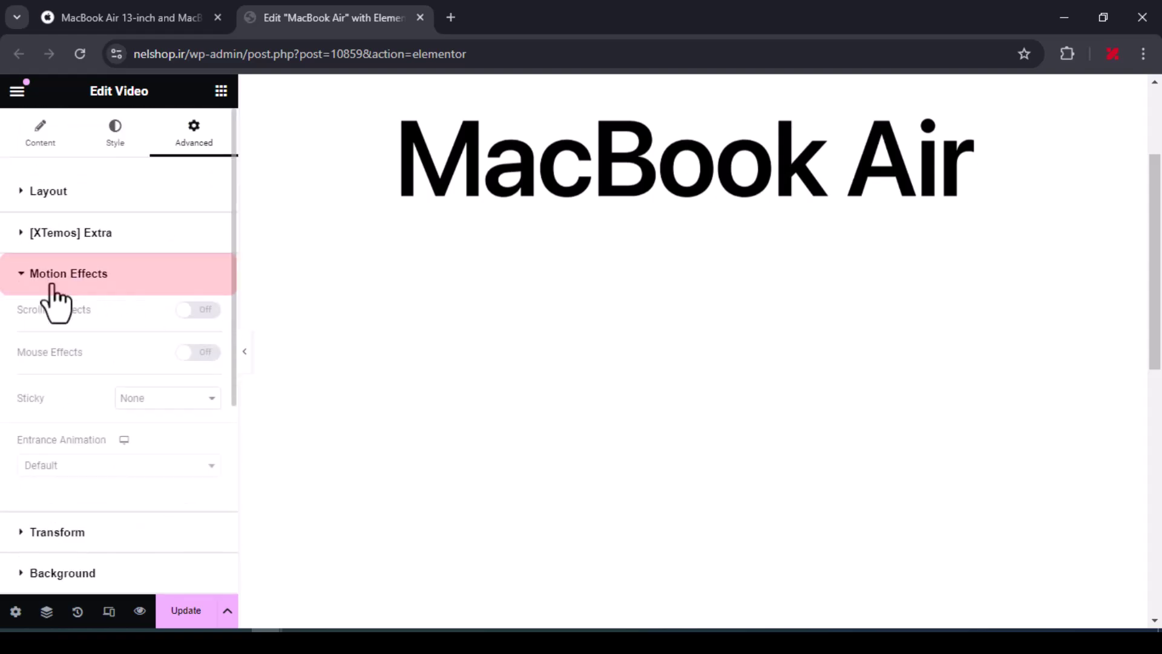
scroll(145, 291, down, 2)
scroll(146, 276, down, 2)
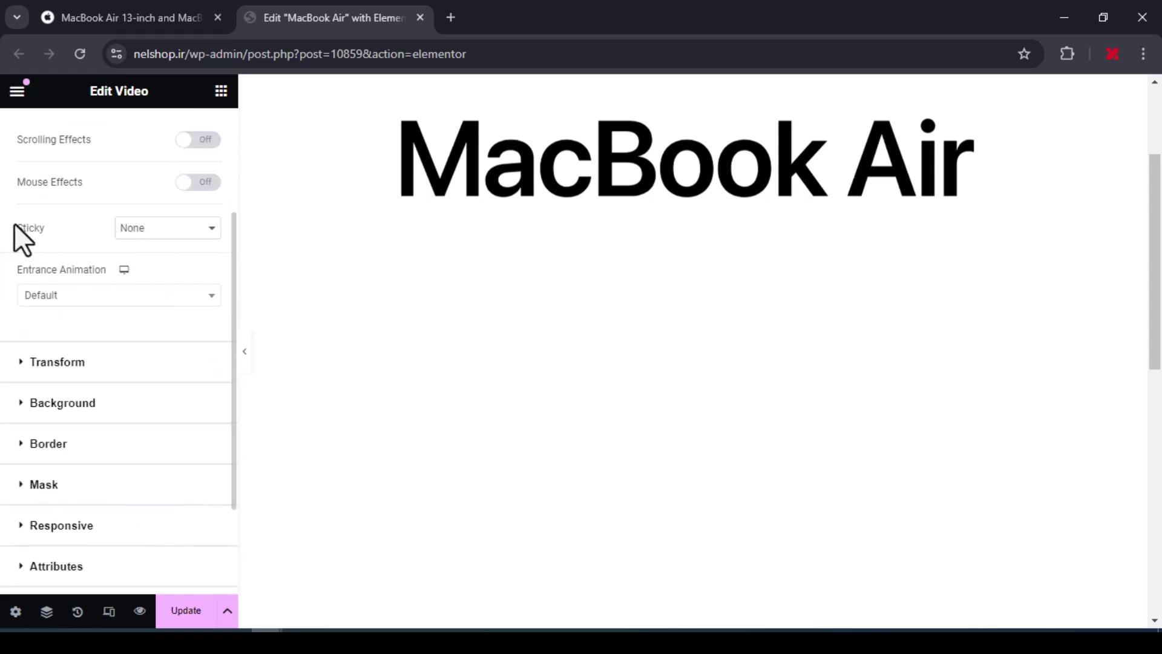
click(173, 230)
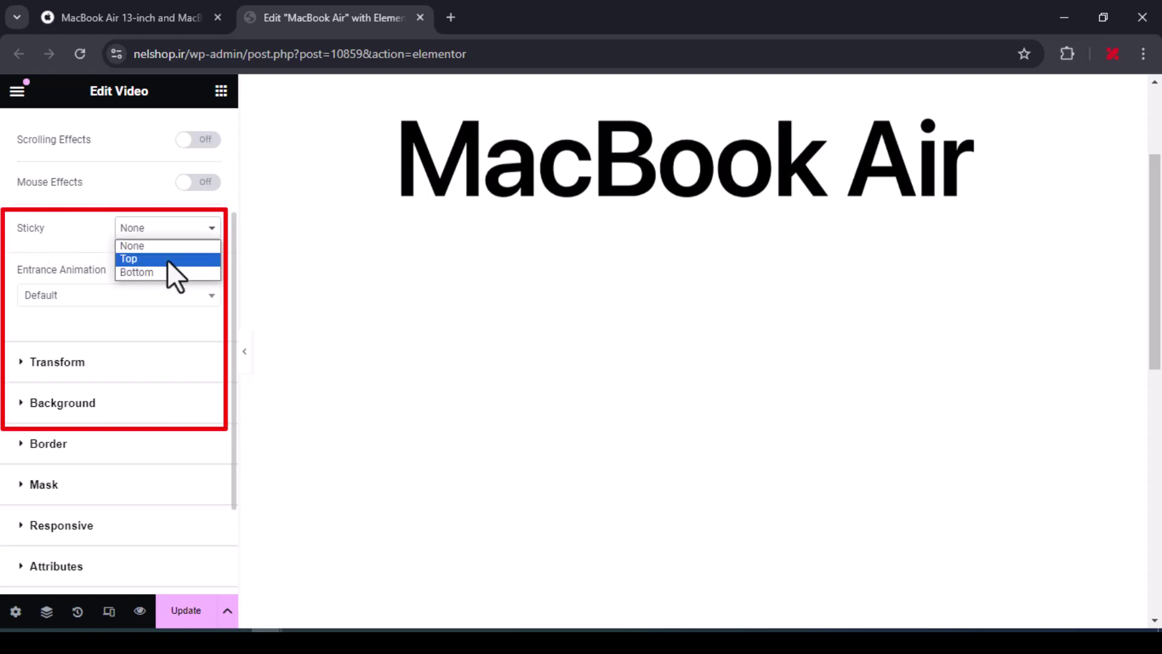
click(167, 259)
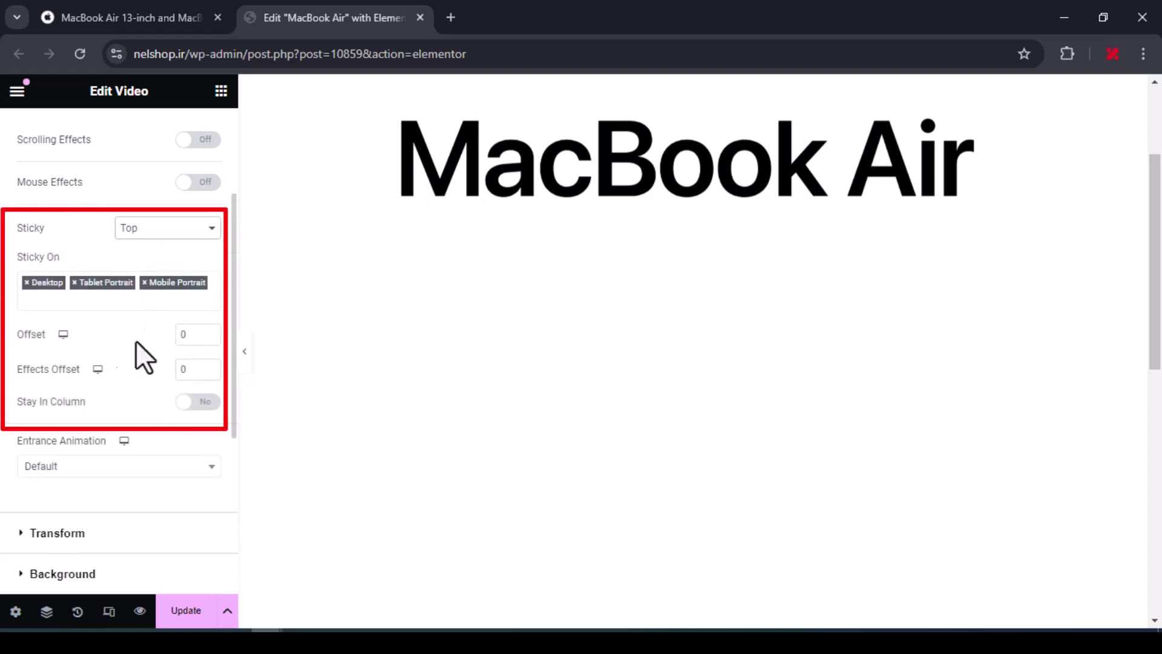
click(202, 402)
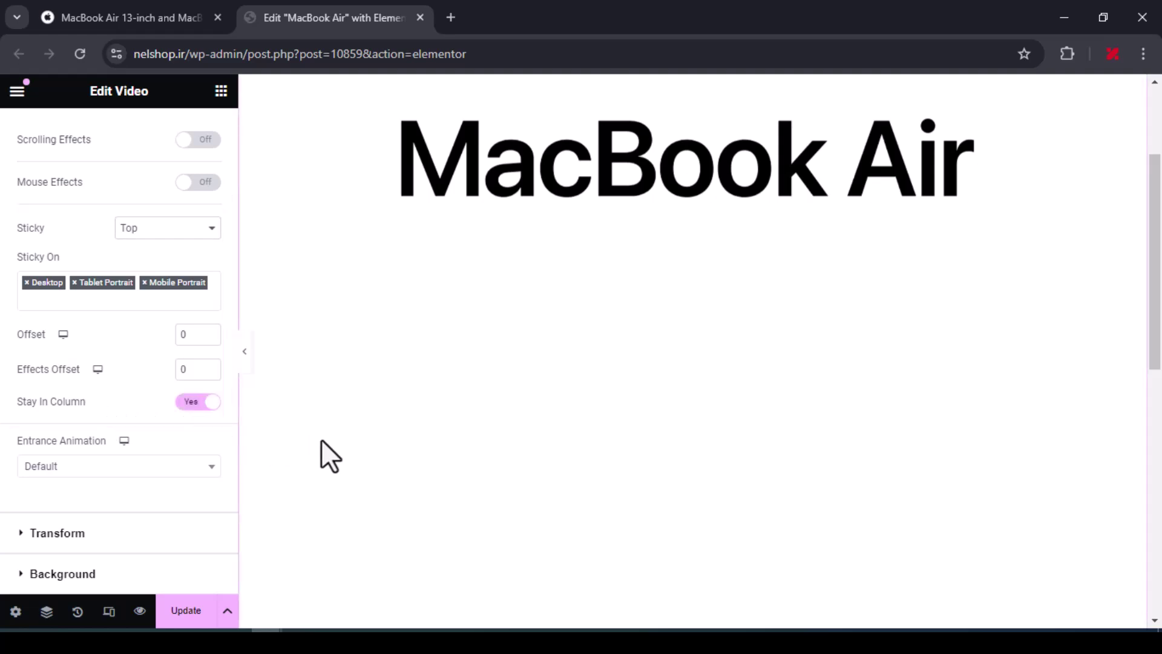
scroll(693, 351, up, 5)
scroll(872, 343, down, 10)
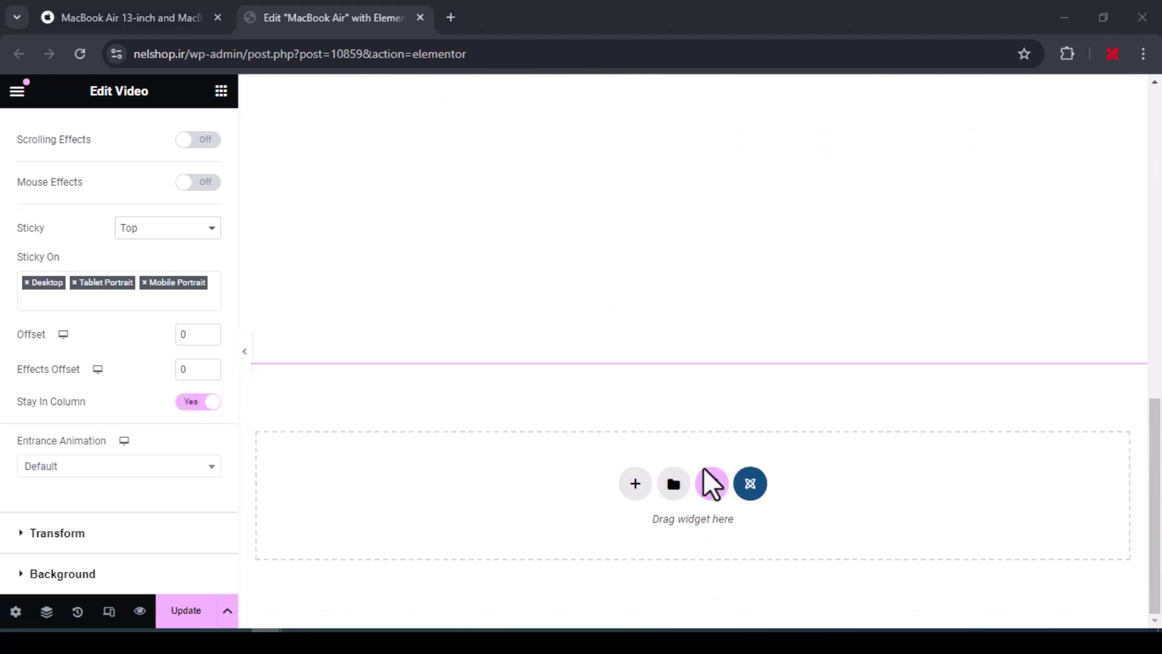
Step: Paste the copied container with the 'Lean. Mean. M3 machine.' heading, intro and prices below the video
right_click(650, 493)
click(676, 481)
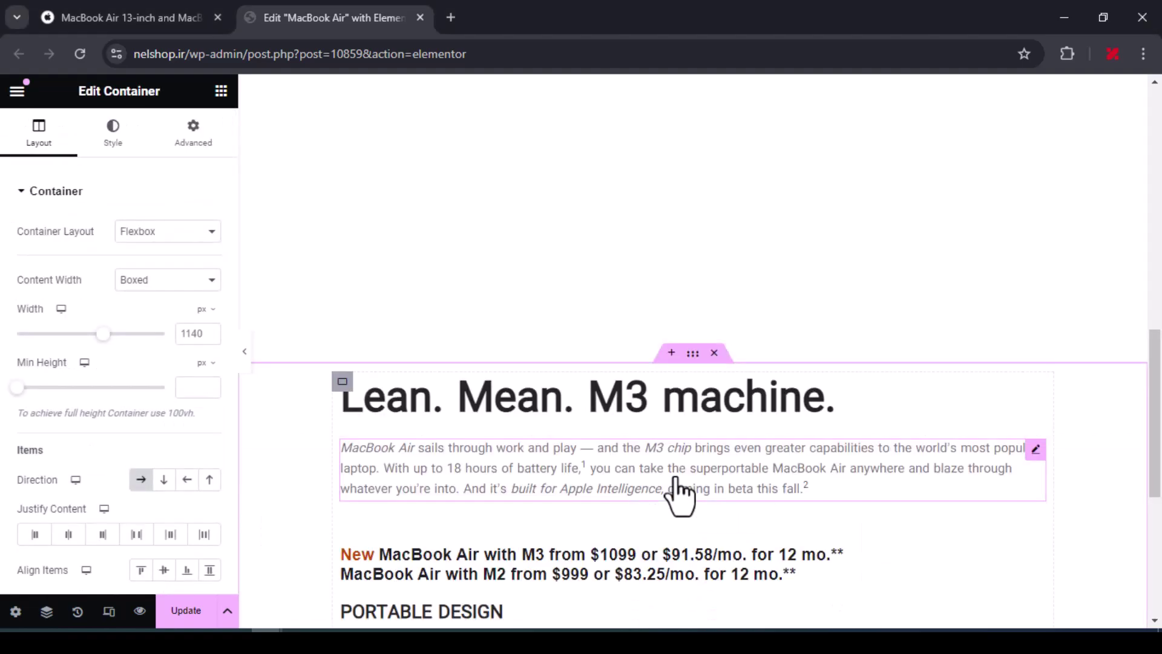
scroll(872, 475, down, 4)
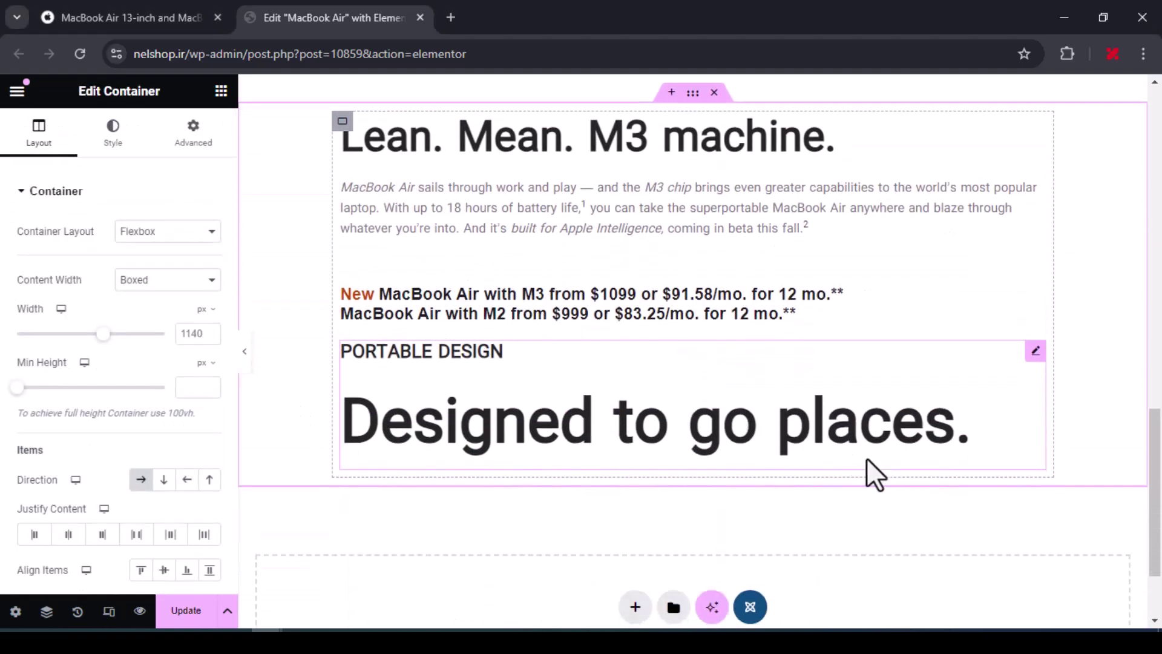
scroll(1029, 475, up, 8)
scroll(1020, 460, up, 5)
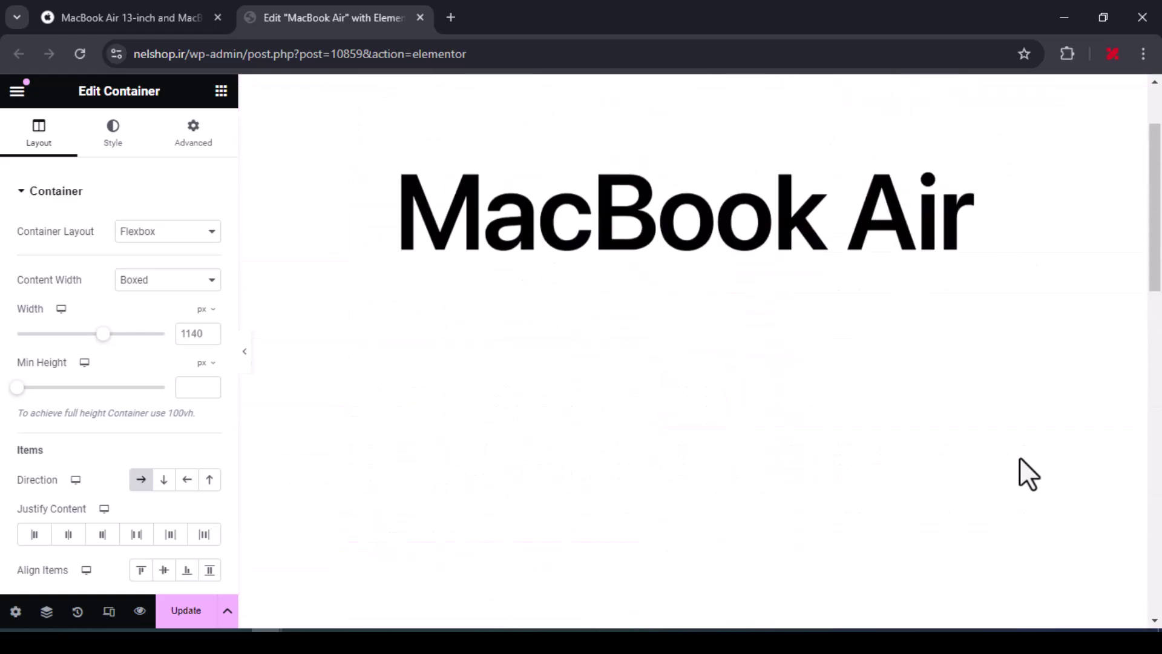
scroll(698, 321, down, 10)
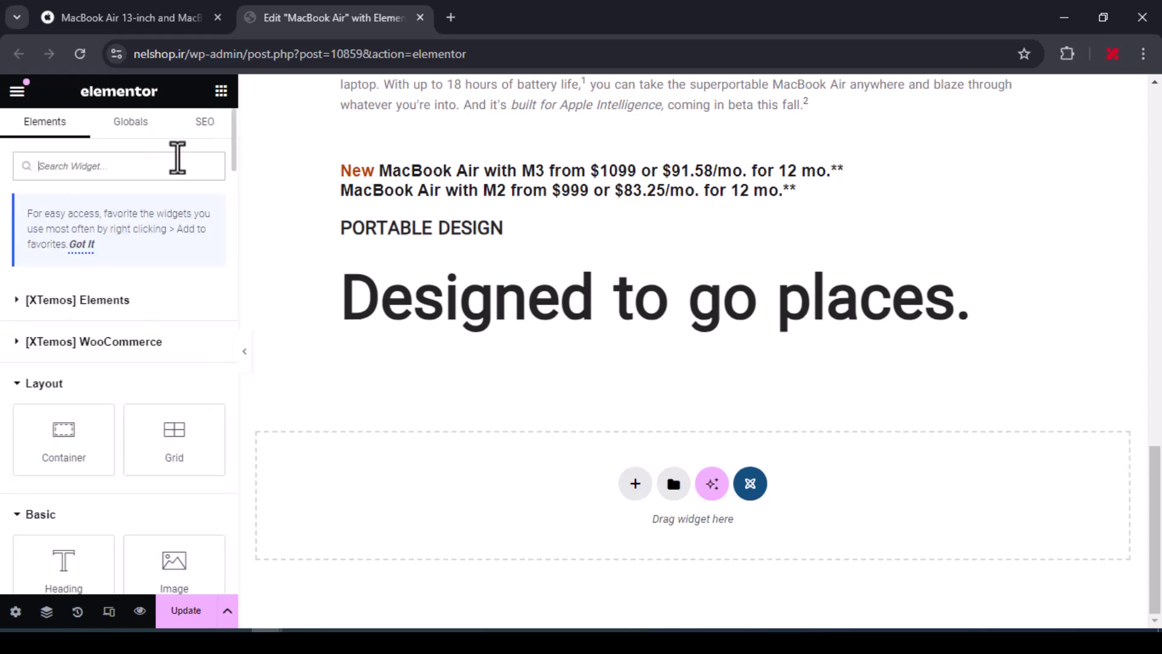
Step: Add an HTML widget below 'Designed to go places.', paste the GSAP ScrollTrigger script, and save
text(html)
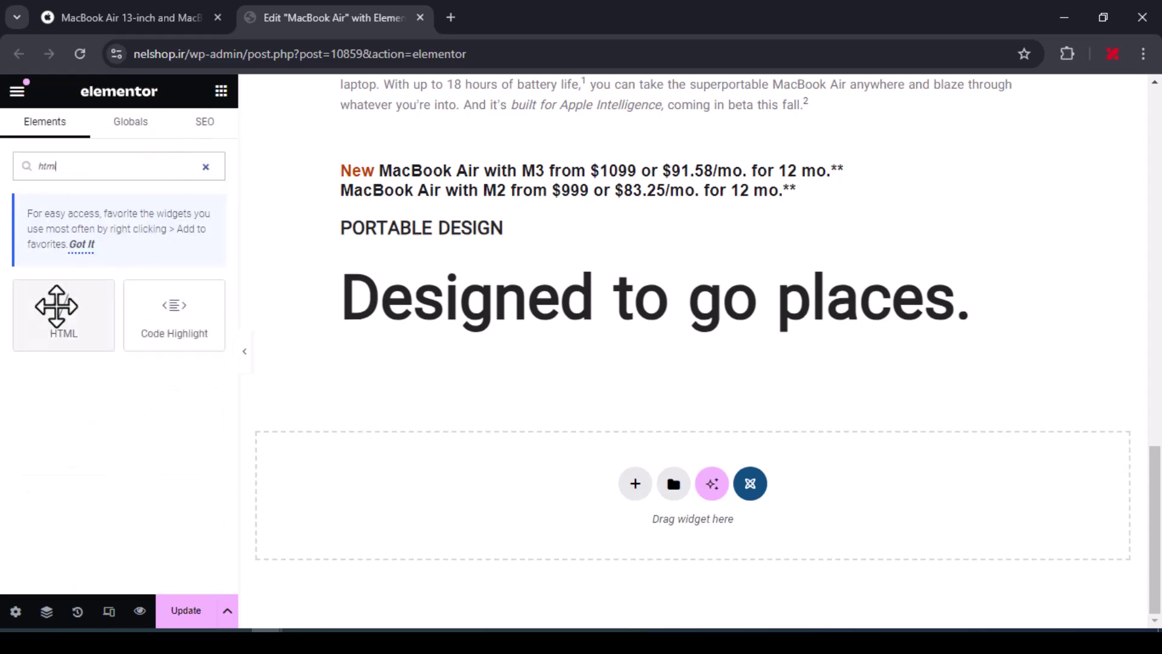
drag(58, 307, 632, 483)
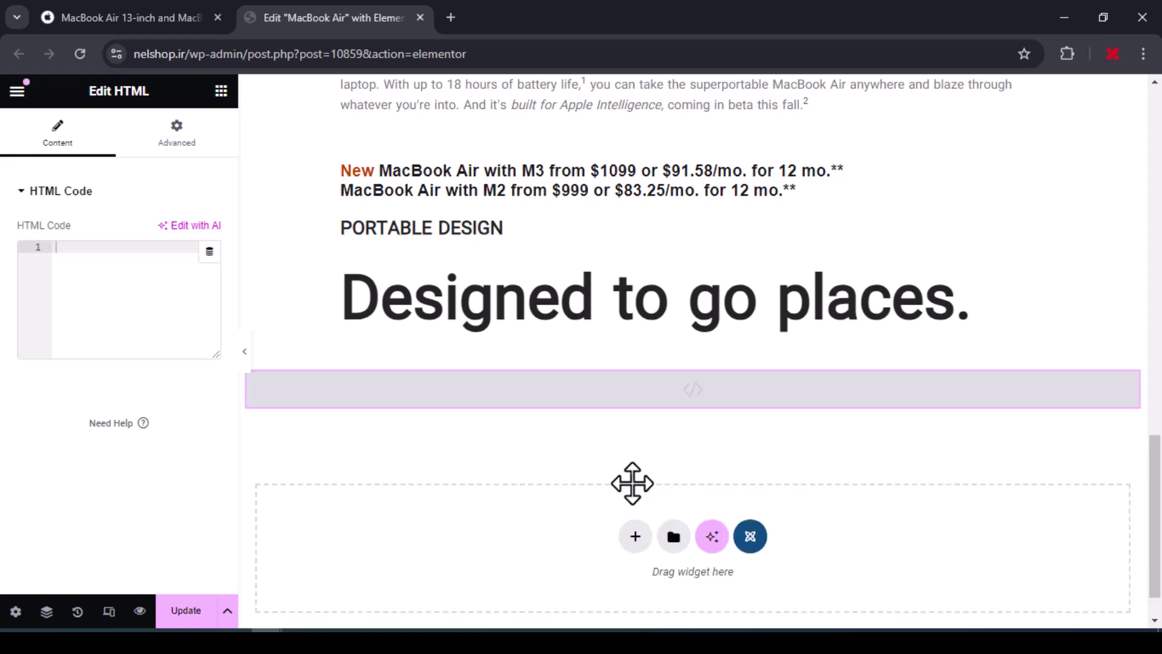
click(348, 626)
scroll(897, 298, down, 15)
key(ctrl+a)
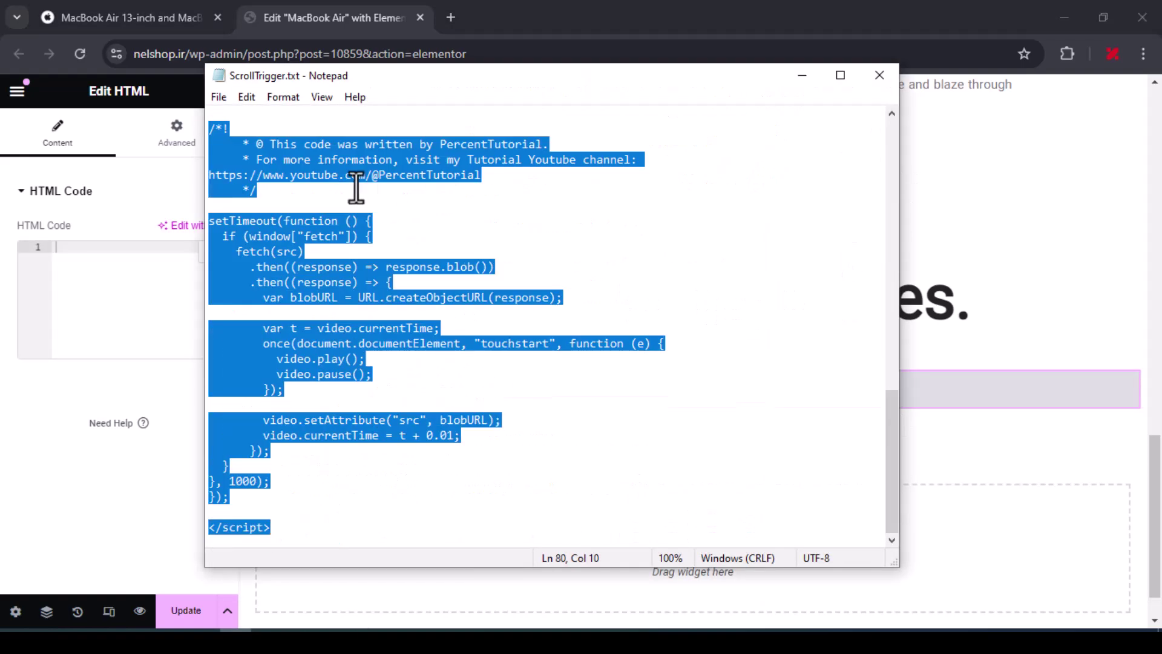
key(ctrl+c)
click(155, 267)
key(ctrl+v)
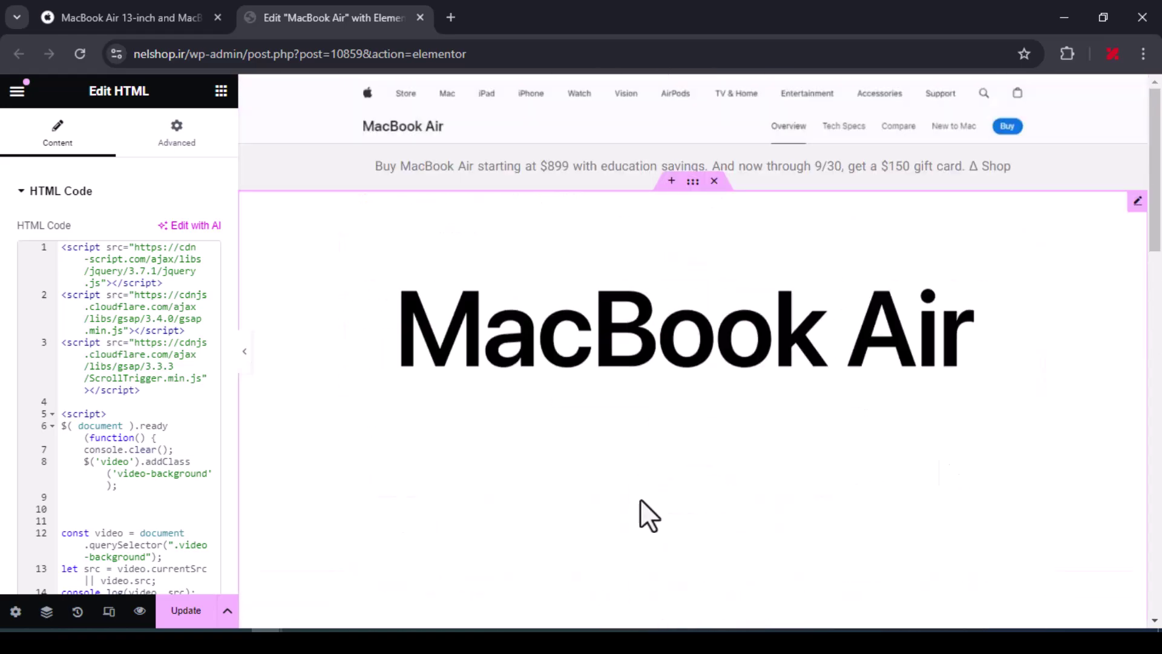
key(ctrl+s)
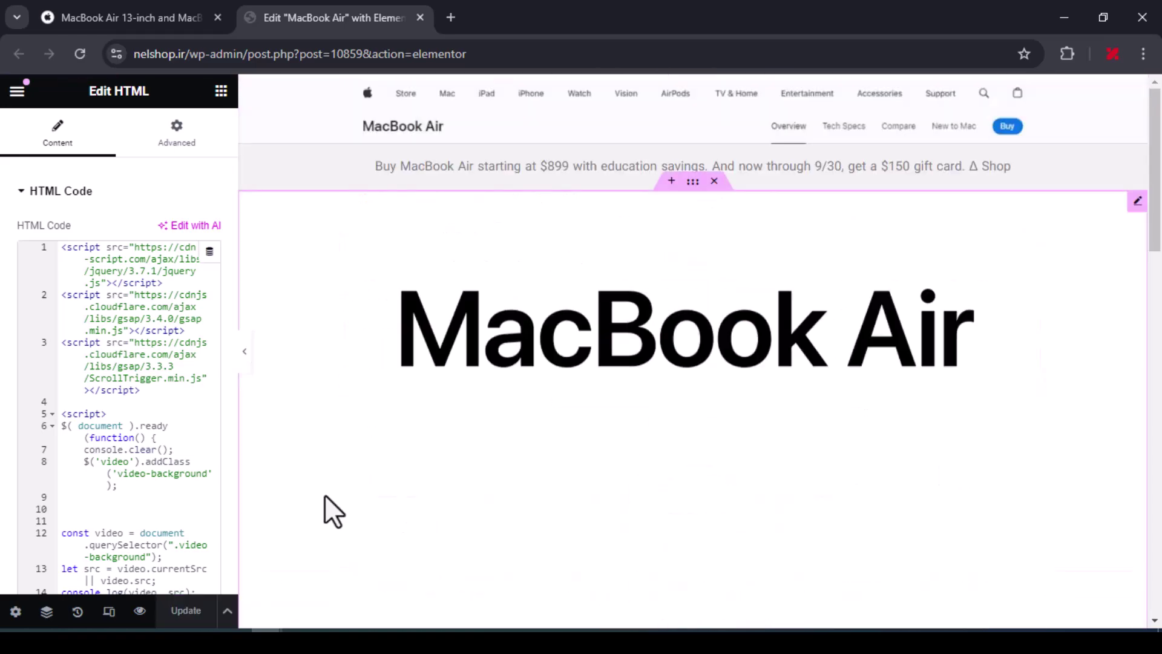
Step: Open the live MacBook Air page in a new browser tab
click(17, 90)
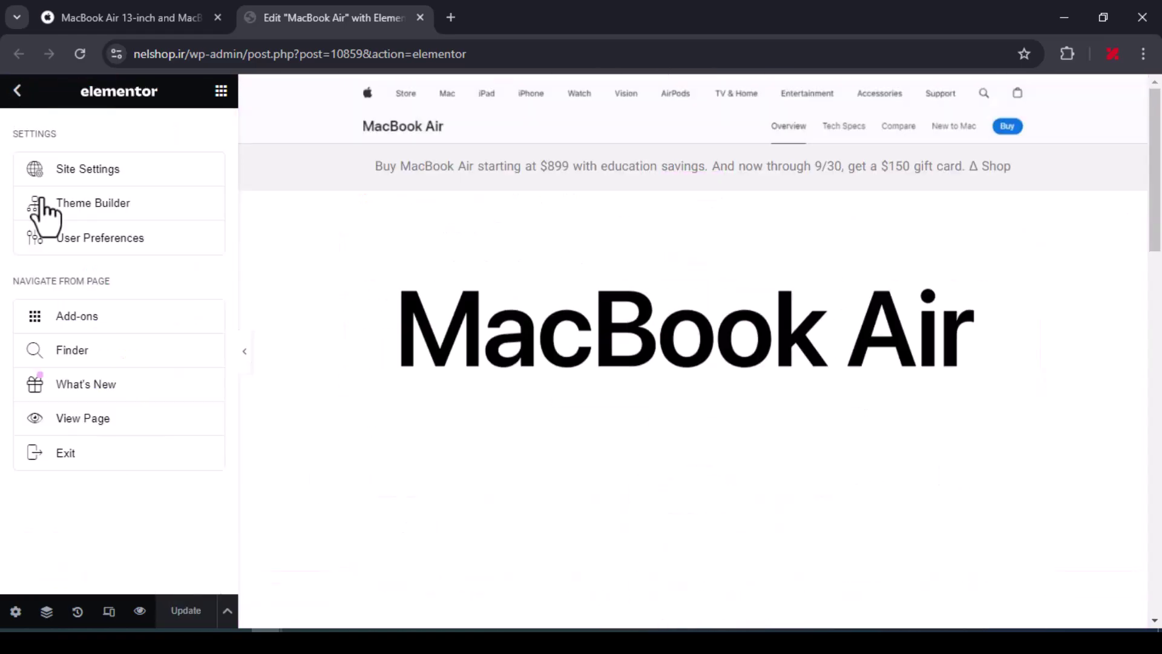
right_click(73, 423)
click(156, 190)
click(523, 11)
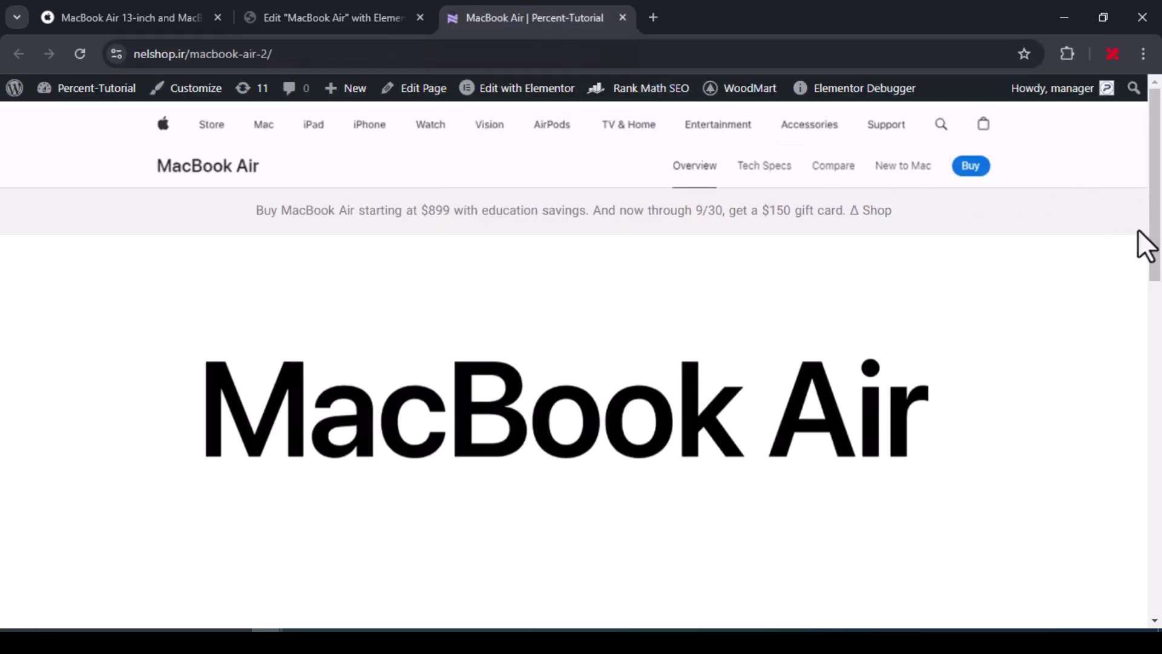
Step: Scroll the live page down and back up to check the laptop video scrubs with scrolling
scroll(1137, 229, down, 5)
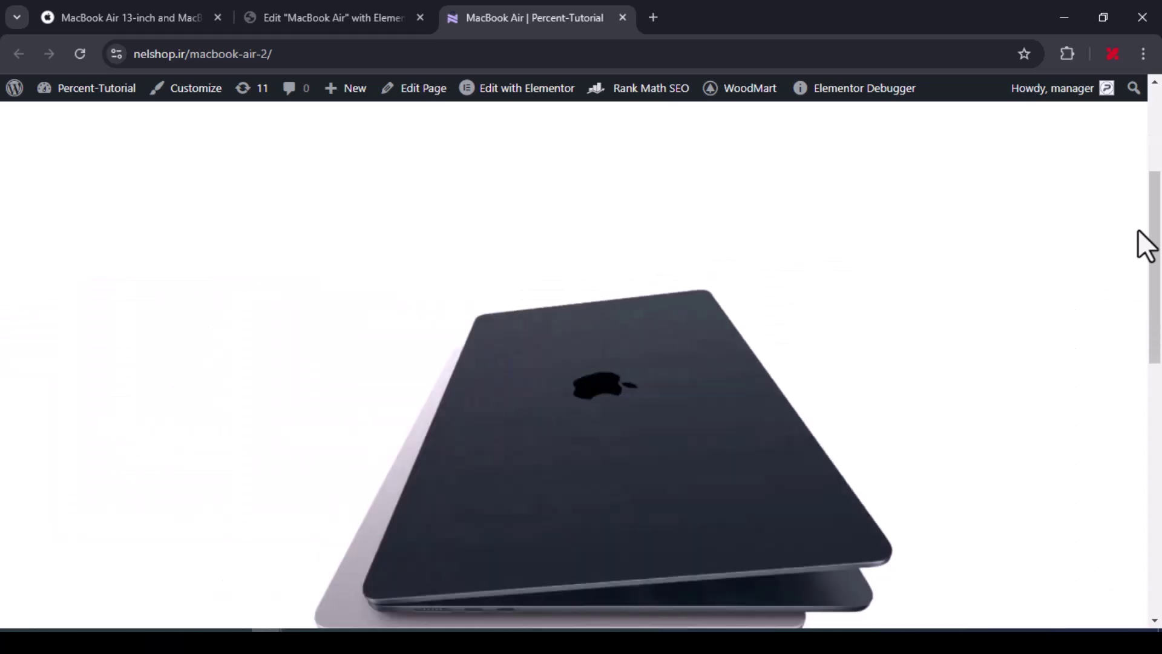
scroll(1137, 231, down, 5)
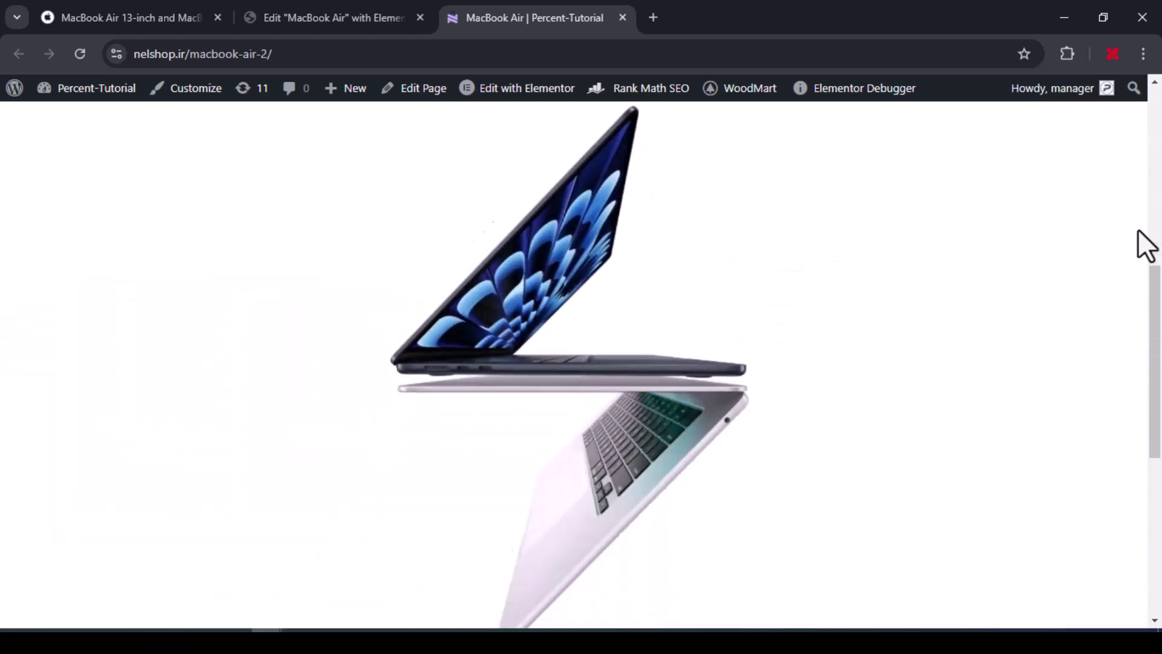
scroll(1137, 230, down, 5)
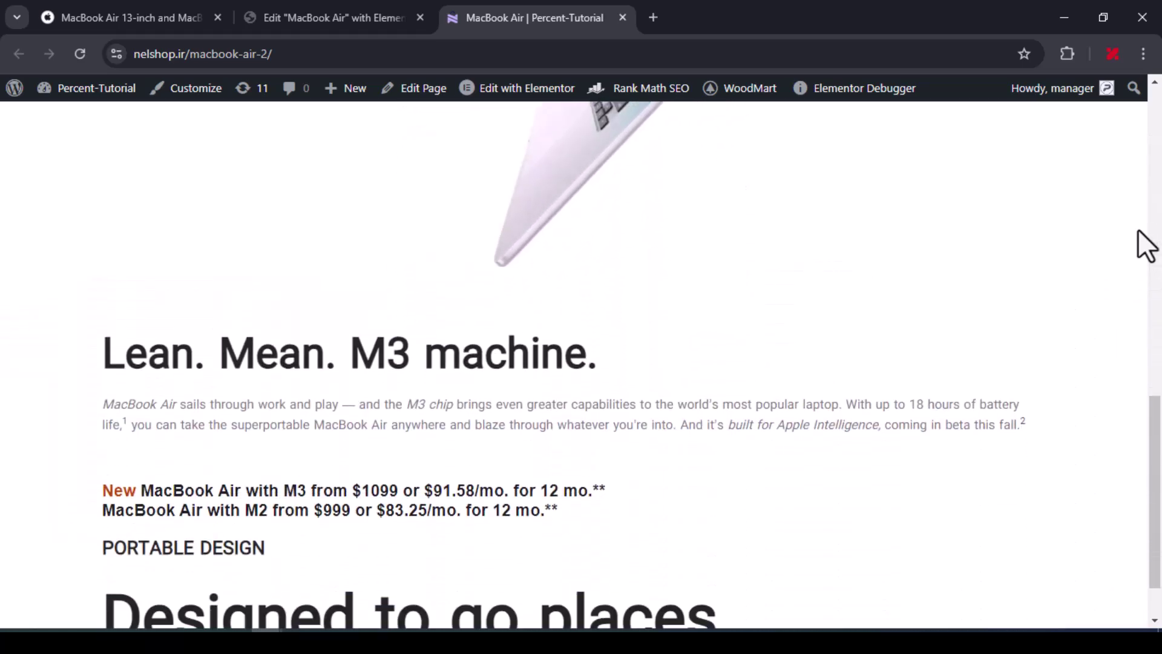
scroll(1138, 230, down, 2)
scroll(1137, 230, up, 3)
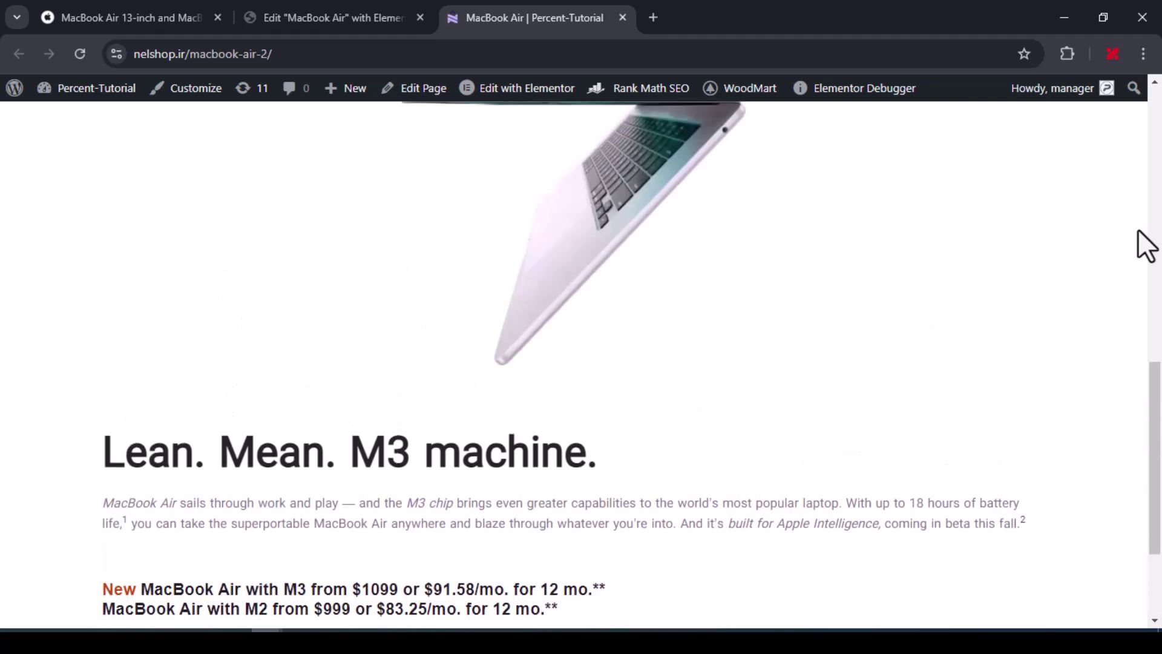
scroll(1138, 230, up, 5)
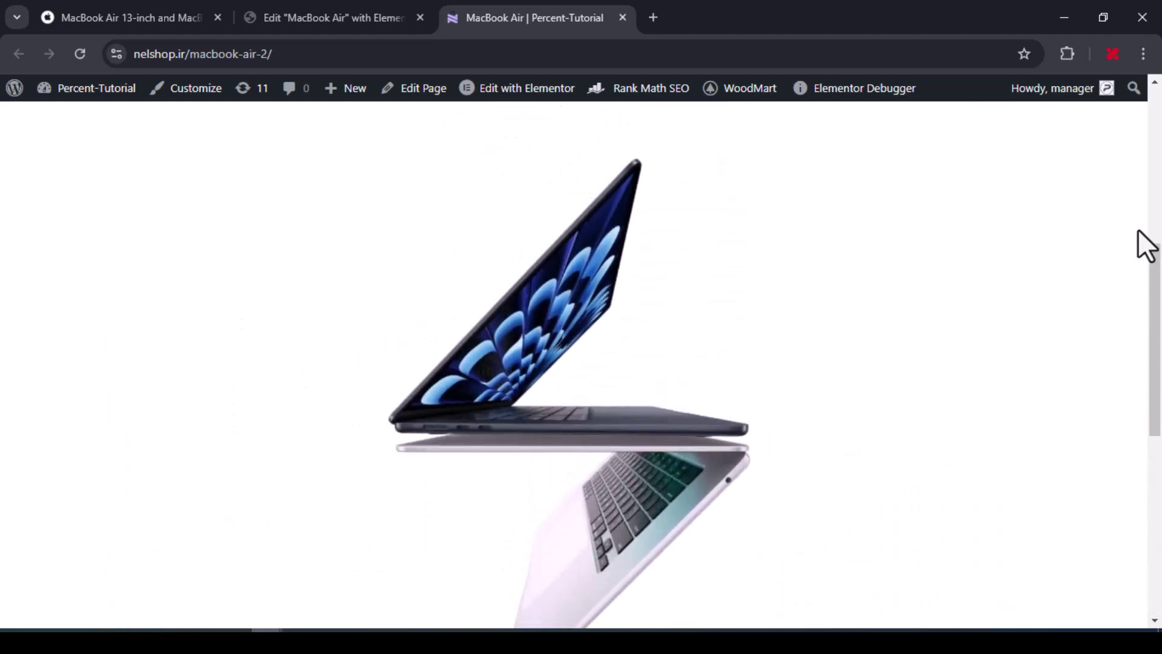
scroll(1137, 229, up, 5)
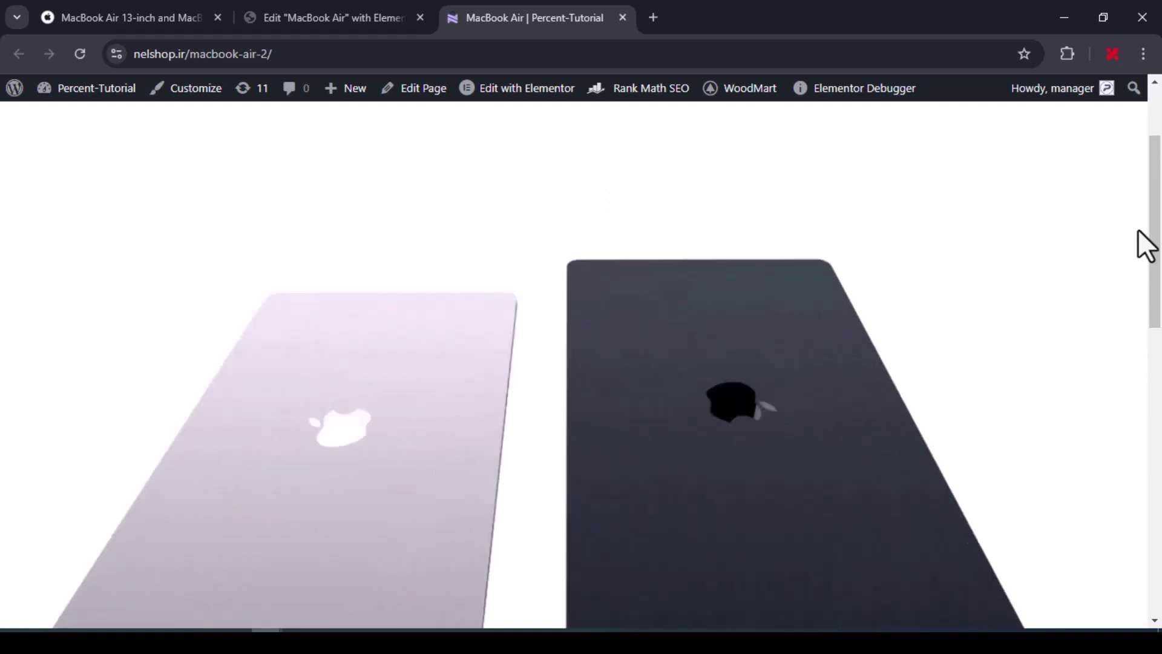
scroll(1138, 230, up, 10)
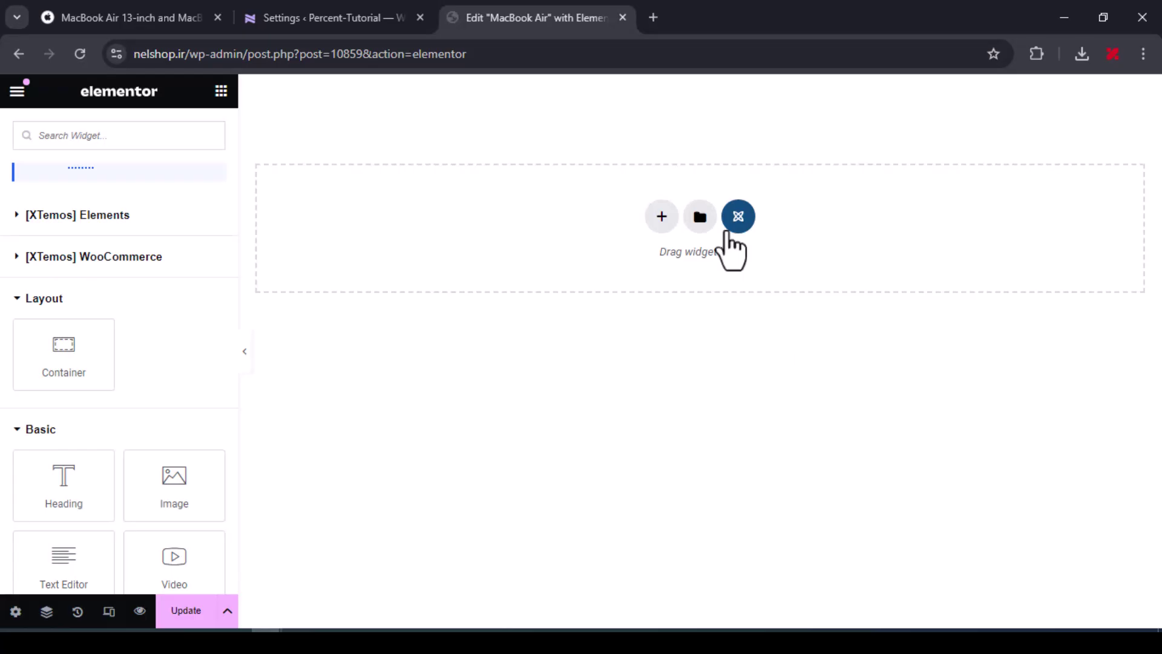
Step: Import the PercentTutorial-MacBook Air.json template into the page
click(697, 217)
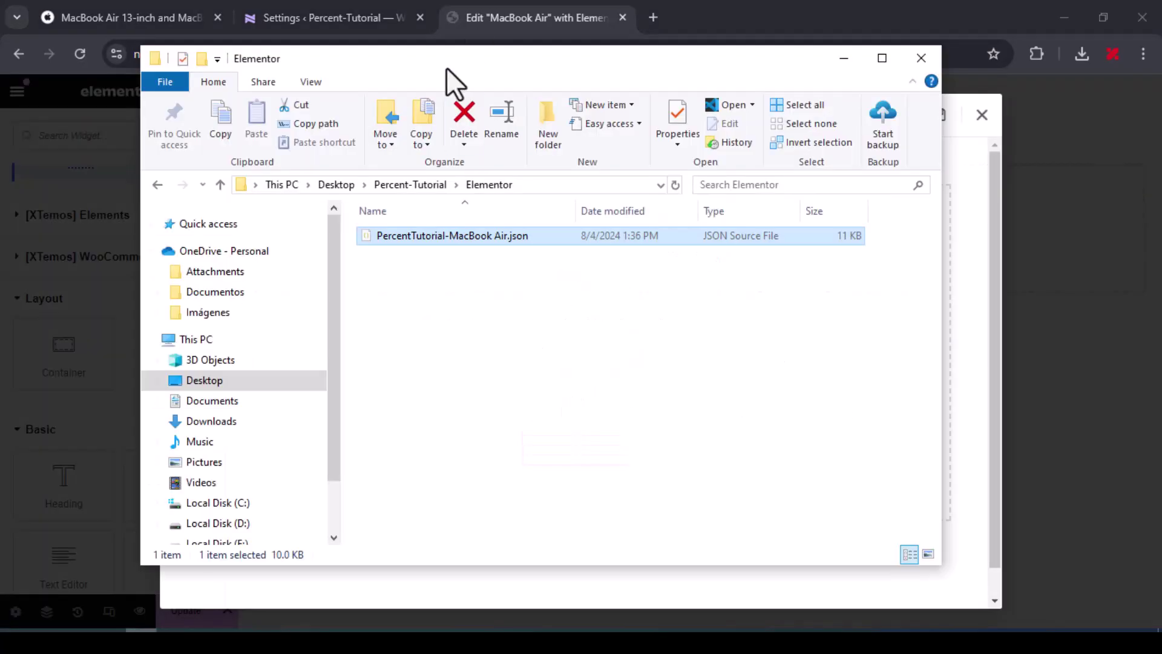
drag(454, 78, 934, 109)
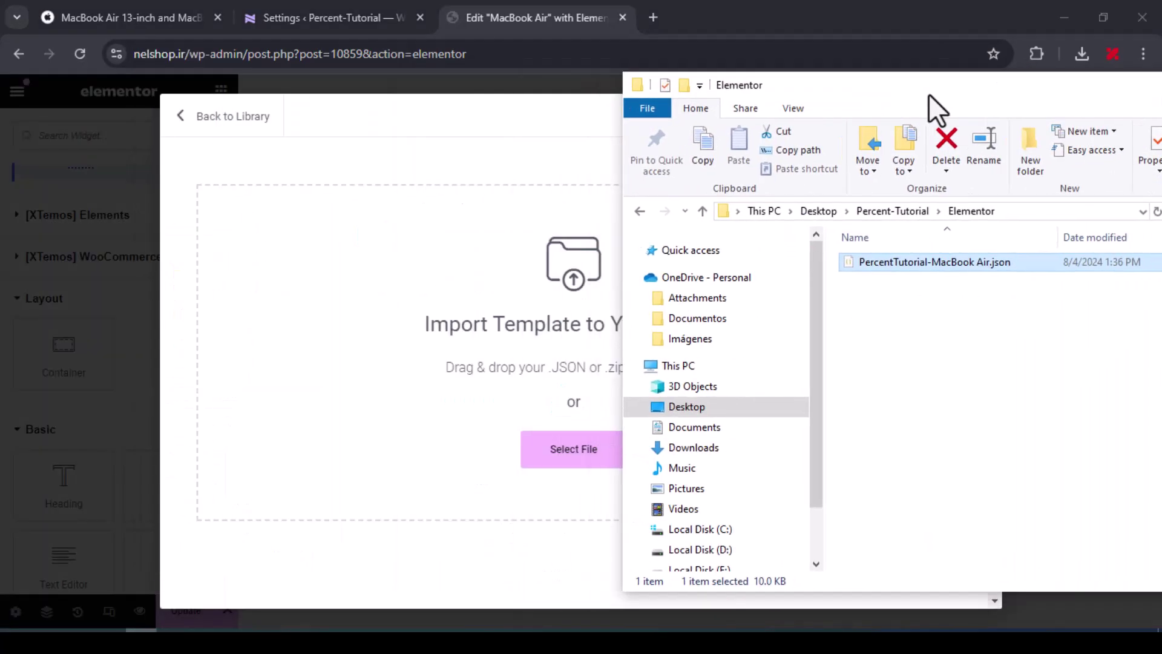
drag(869, 259, 451, 266)
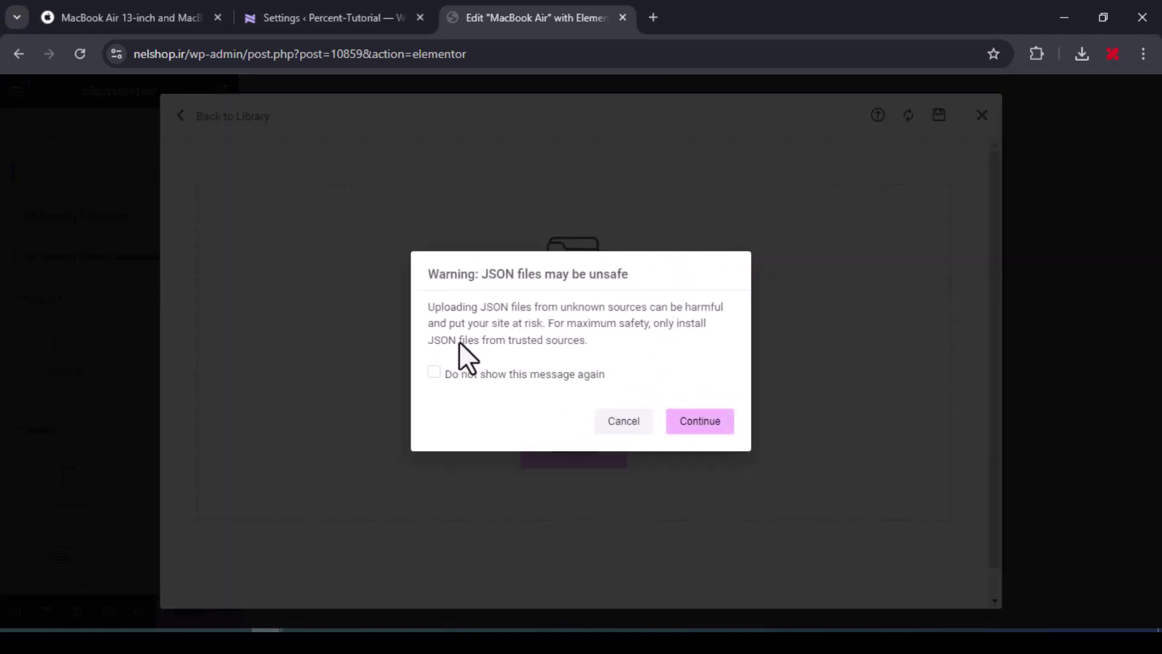
click(711, 420)
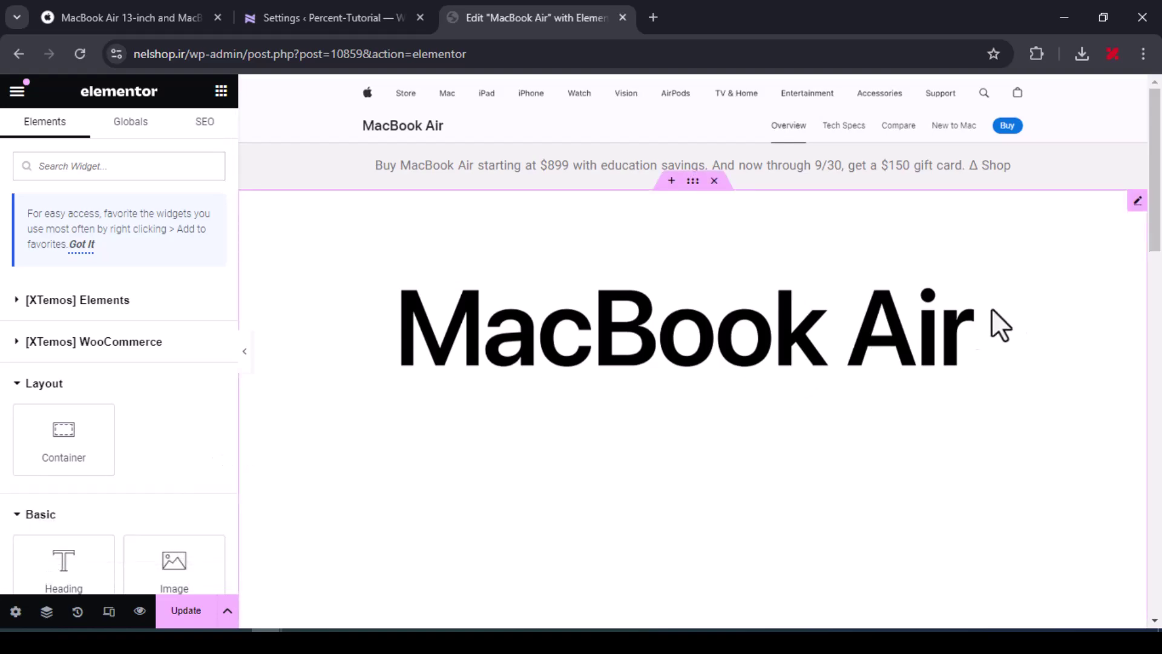
Step: Review the imported video widget's sticky-to-top Motion Effects settings
scroll(993, 322, down, 5)
scroll(1015, 313, up, 5)
click(654, 332)
click(194, 130)
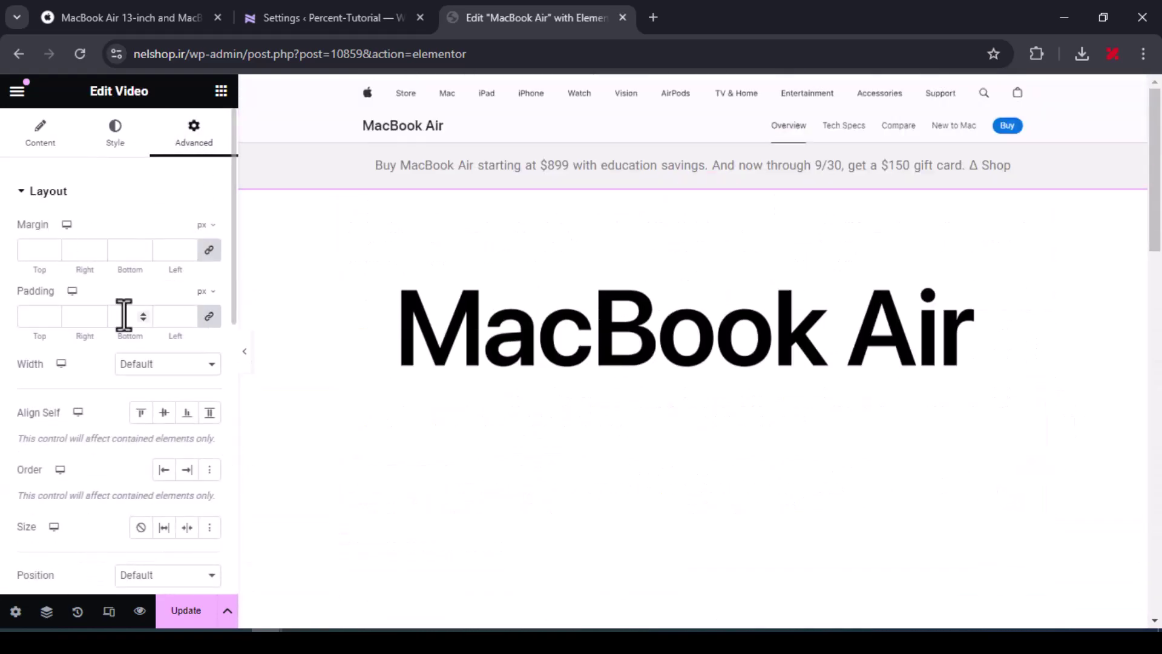
scroll(85, 411, down, 5)
scroll(84, 420, down, 3)
click(39, 280)
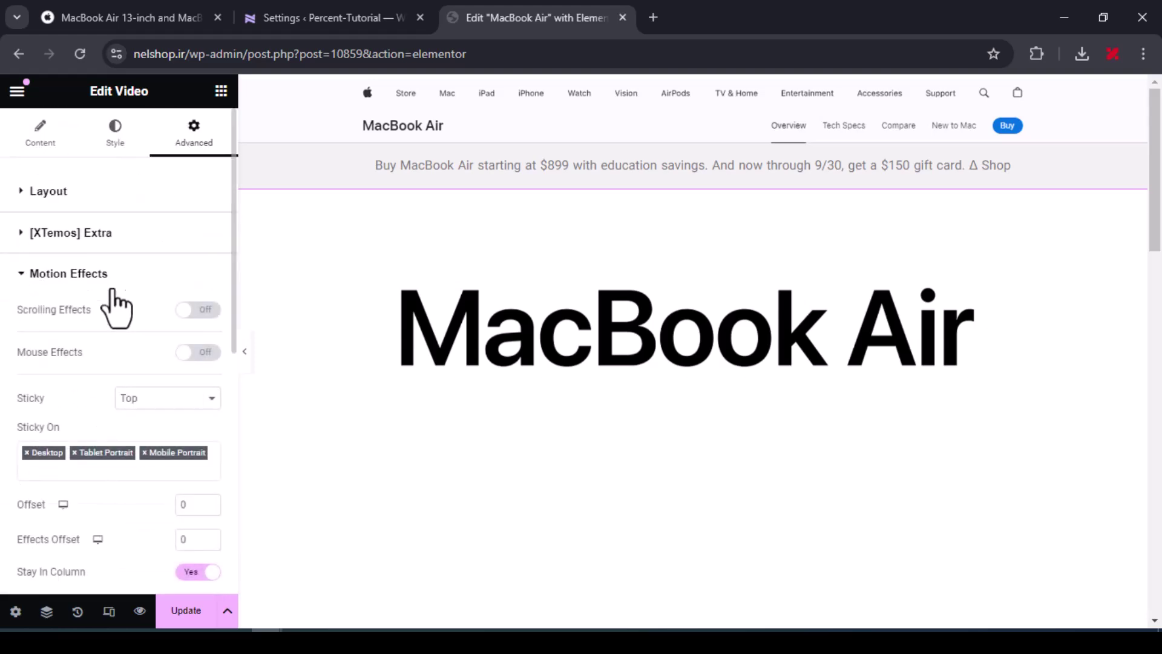
scroll(181, 363, down, 3)
scroll(227, 399, down, 2)
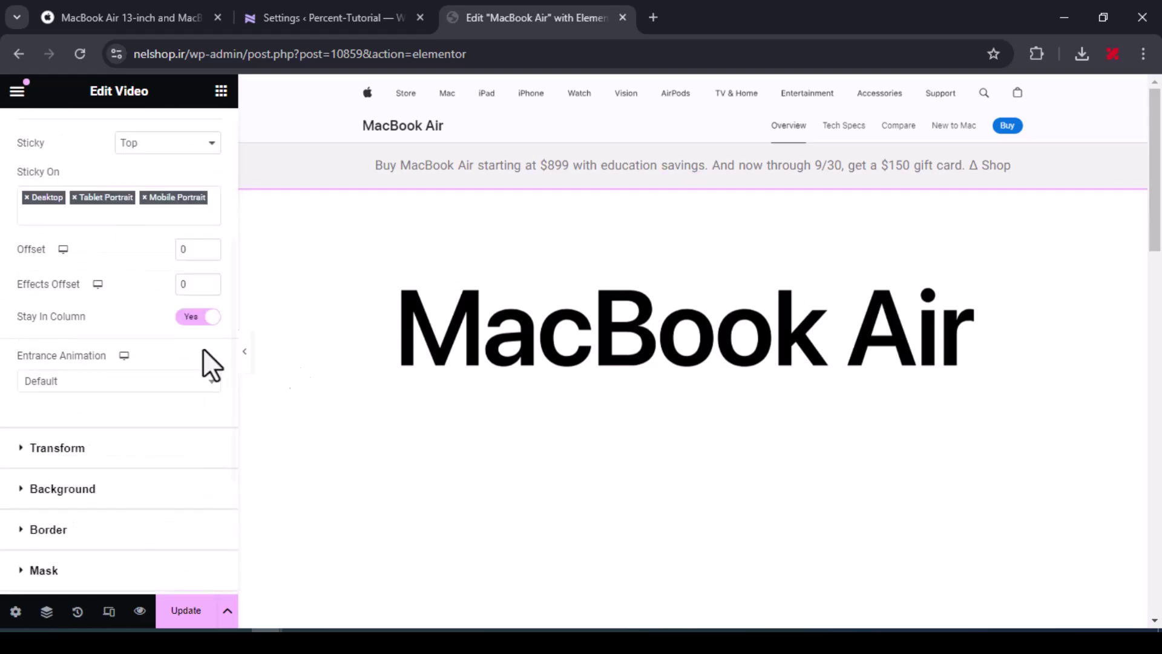
scroll(207, 364, up, 2)
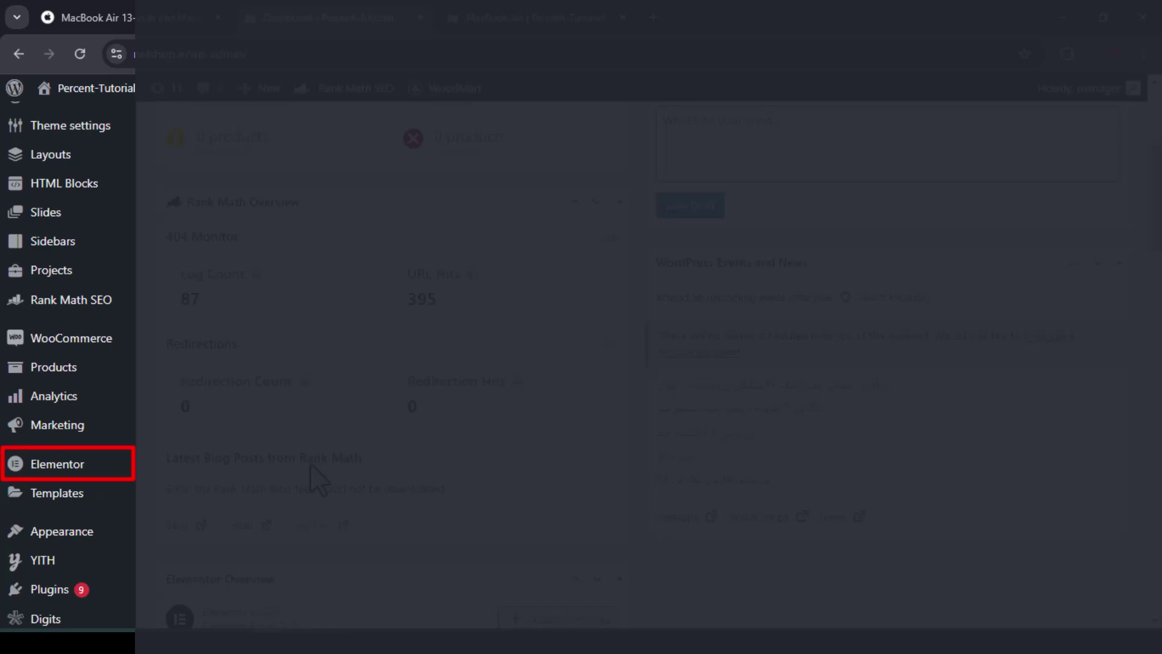
Step: Go to Elementor's Settings page from the WordPress admin sidebar
mouse_move(60, 463)
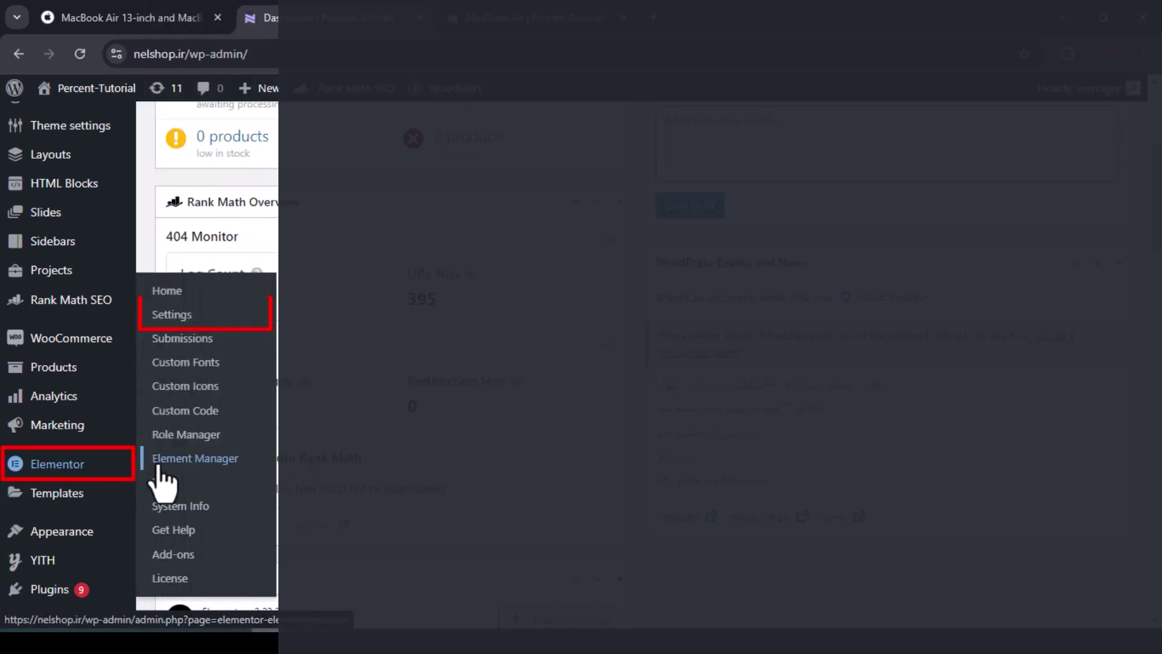
click(171, 314)
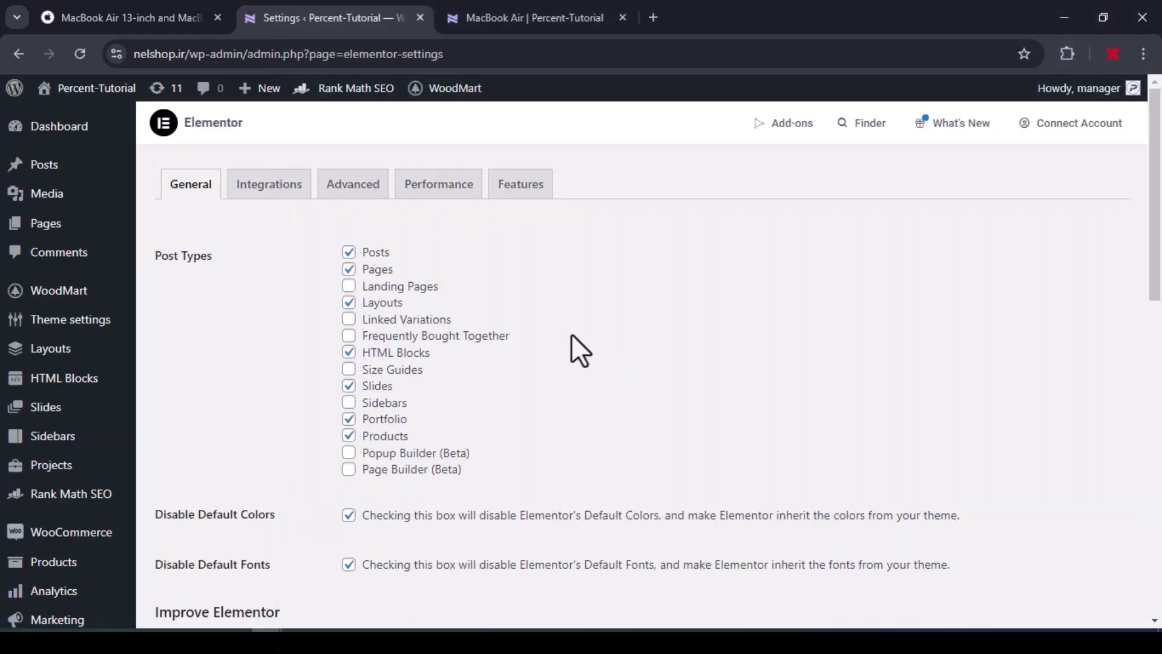
Step: On the Features tab, scroll to Flexbox Container and verify it is Active
click(539, 191)
scroll(750, 297, down, 1)
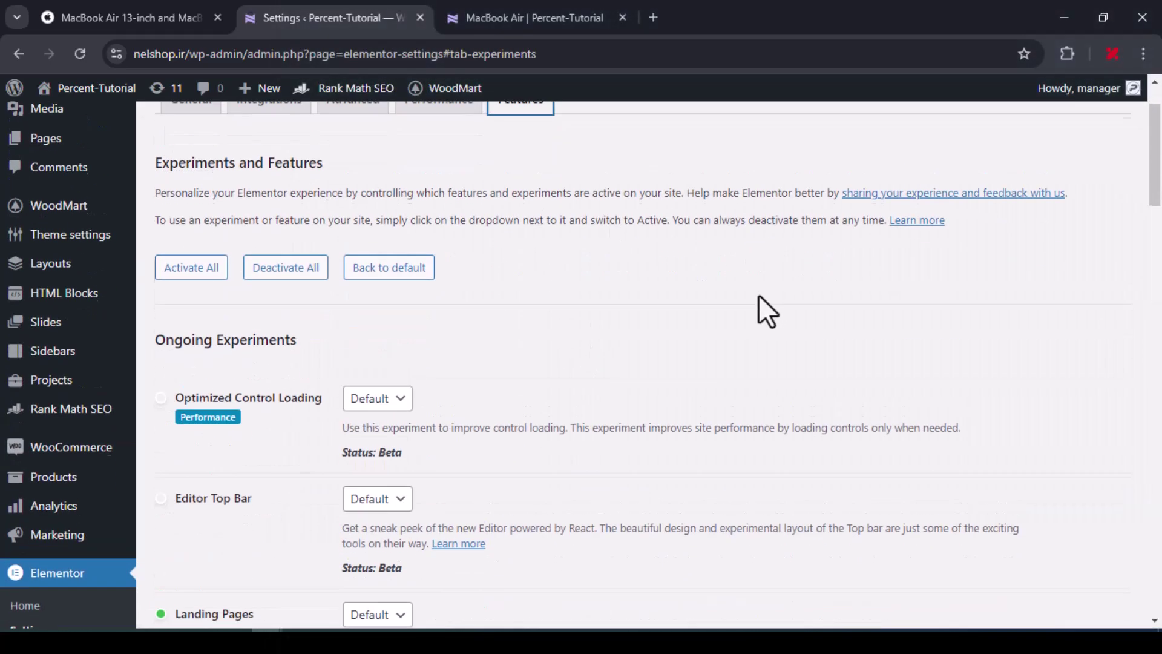
scroll(765, 312, down, 3)
scroll(759, 296, down, 20)
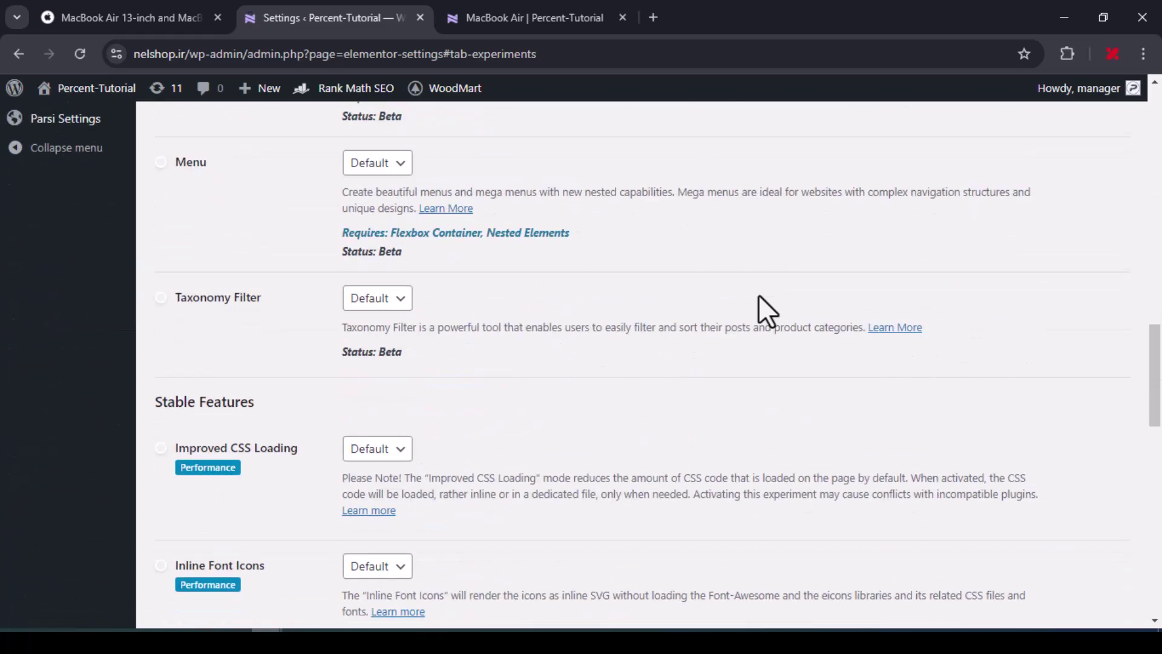
scroll(758, 294, down, 1)
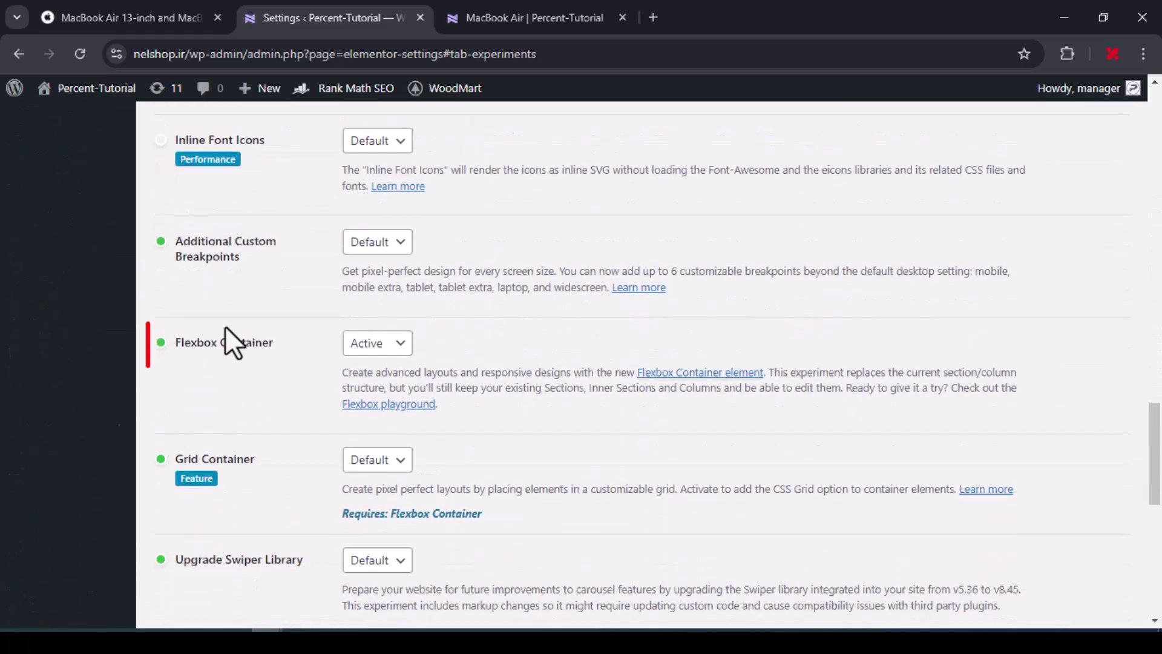